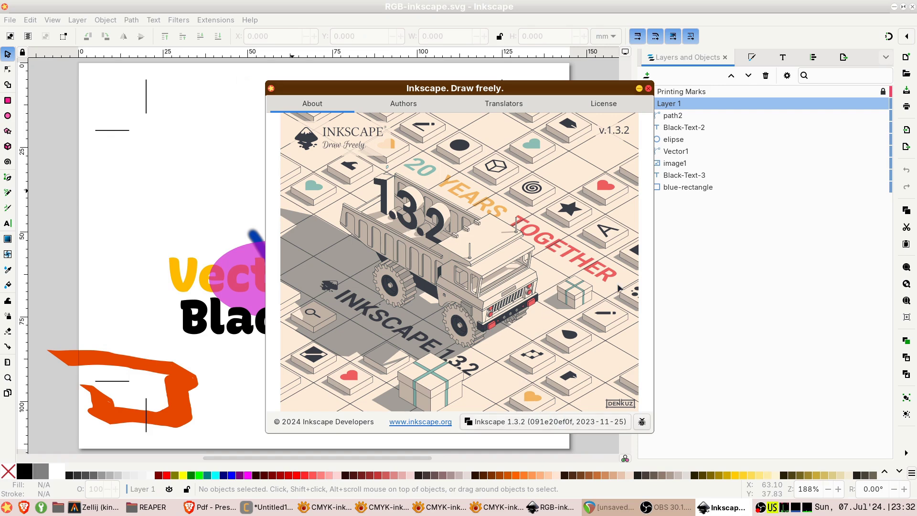
# Close the About window and check the CMYK fill colour values of blue-rectangle
pyautogui.click(648, 88)
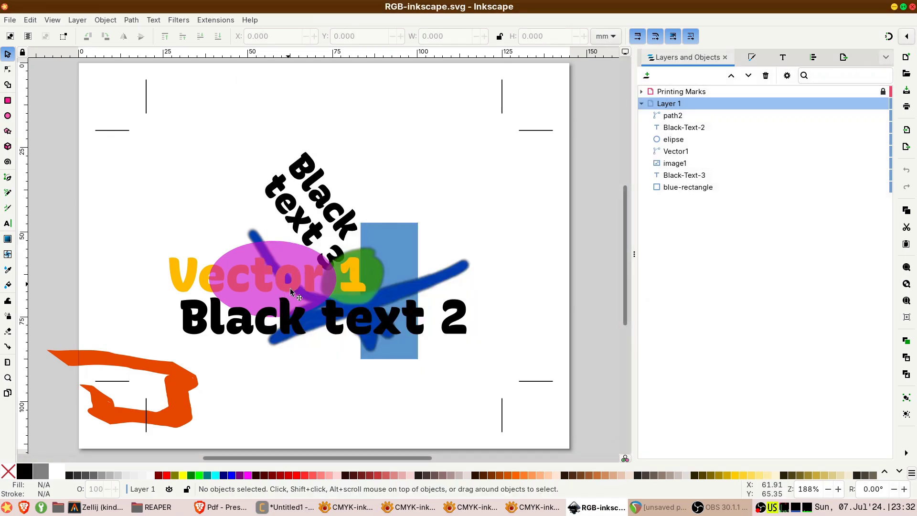
pyautogui.click(684, 187)
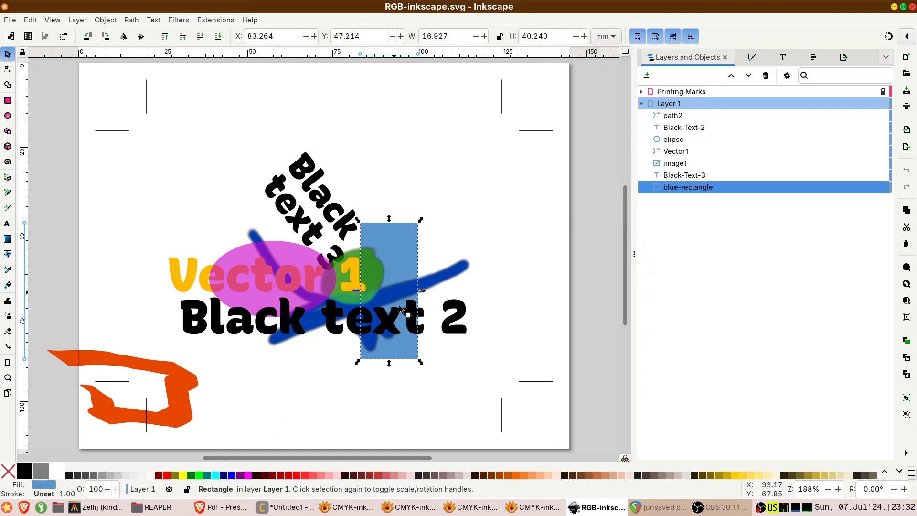
pyautogui.click(751, 57)
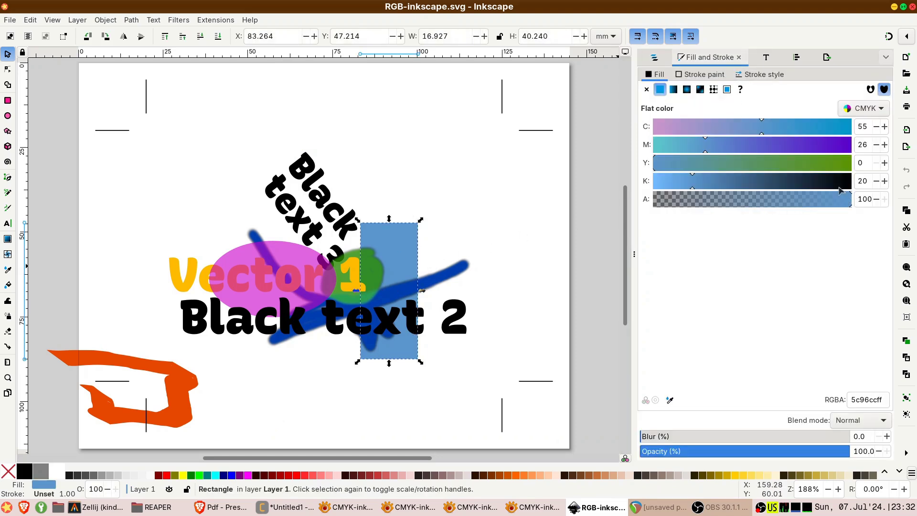
pyautogui.click(655, 58)
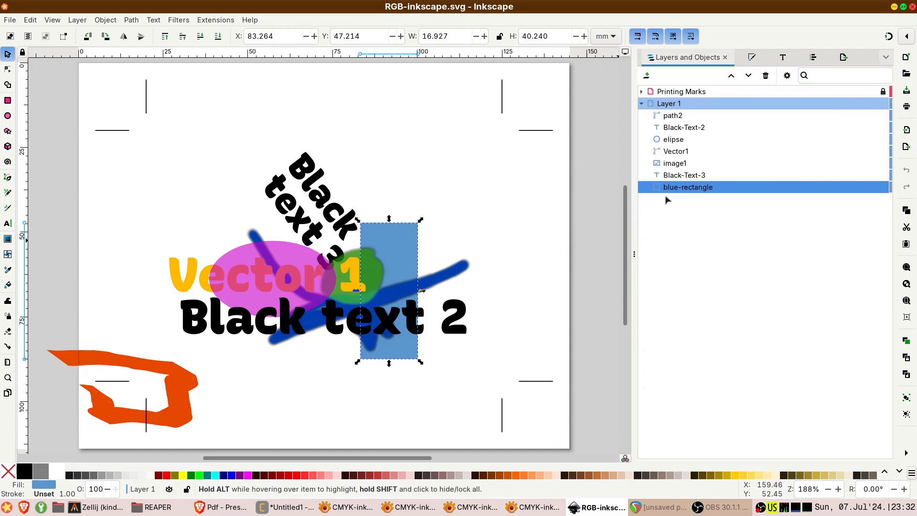
# Examine the remaining objects of Layer 1 one by one: both black texts, image1, Vector1, elipse and path2
pyautogui.click(684, 175)
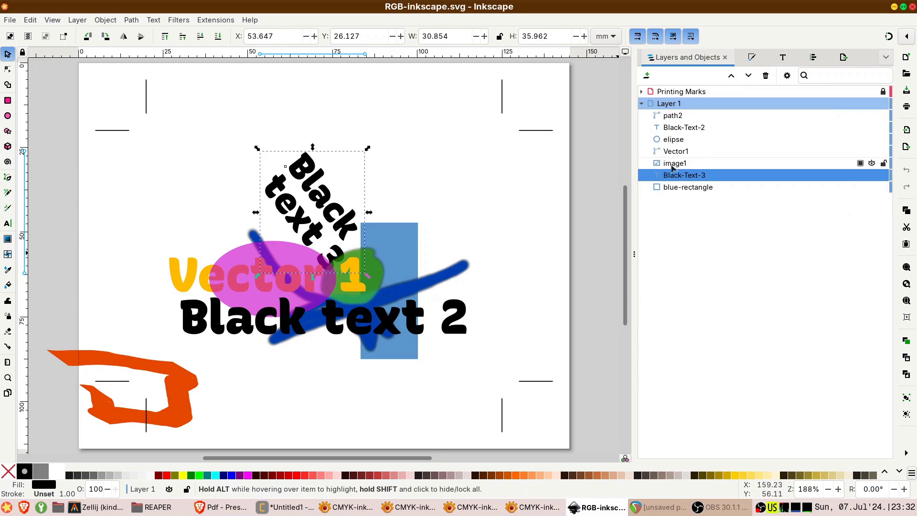
pyautogui.click(675, 164)
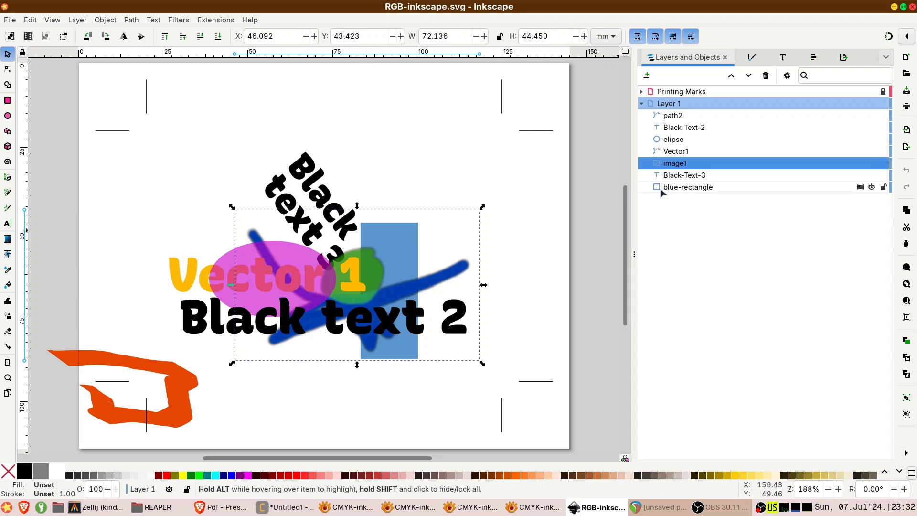
pyautogui.click(678, 156)
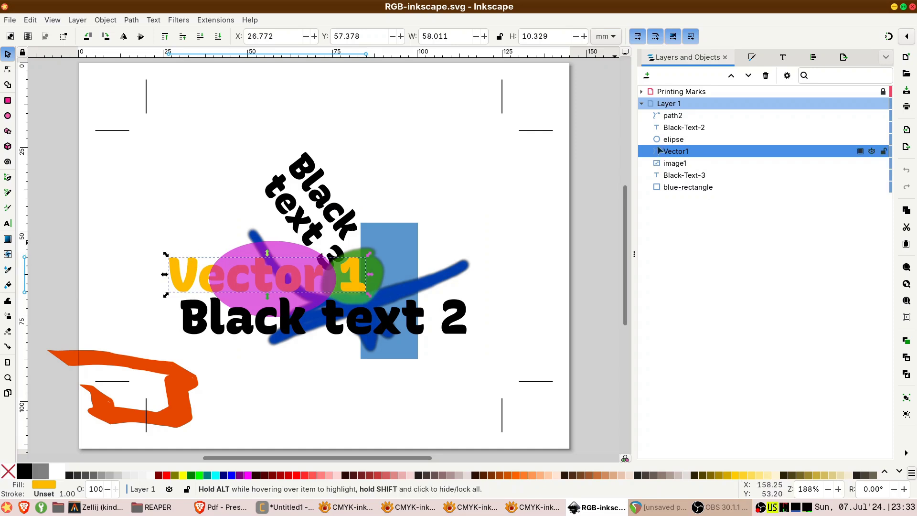
pyautogui.click(673, 140)
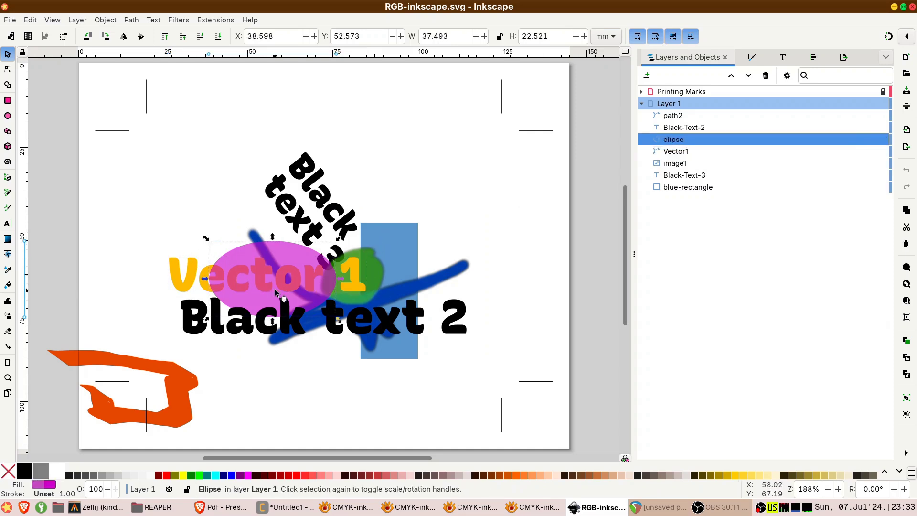
pyautogui.click(684, 127)
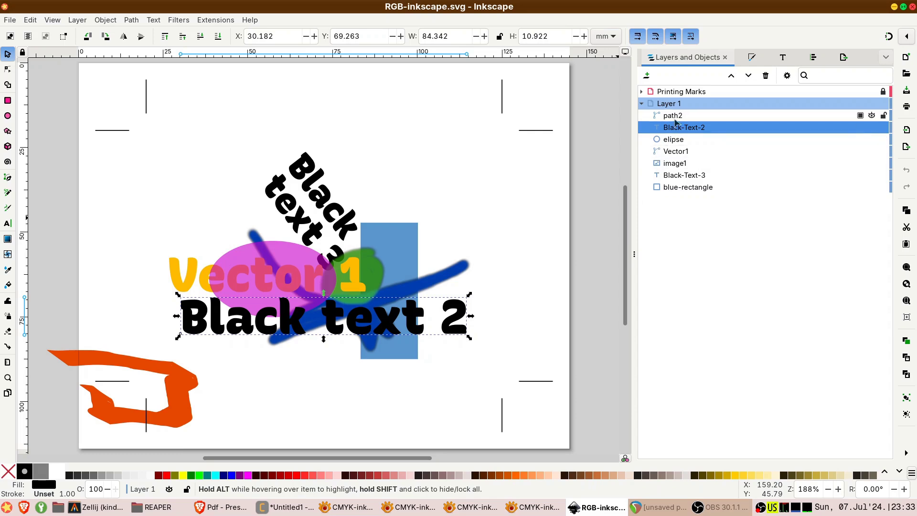
pyautogui.click(674, 116)
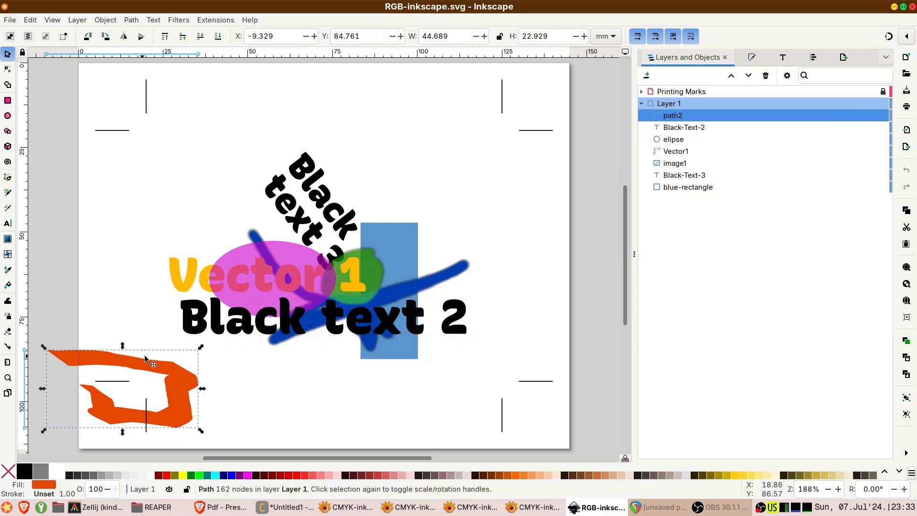
pyautogui.click(250, 254)
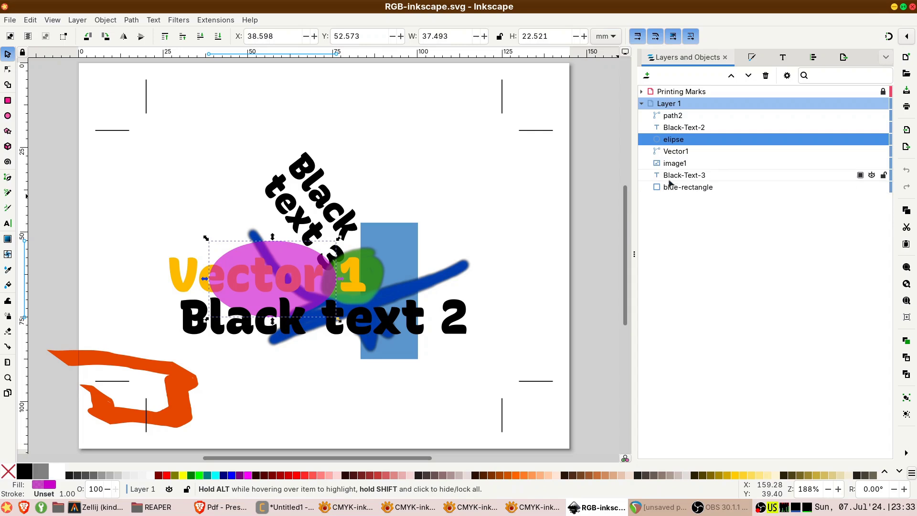
pyautogui.click(672, 166)
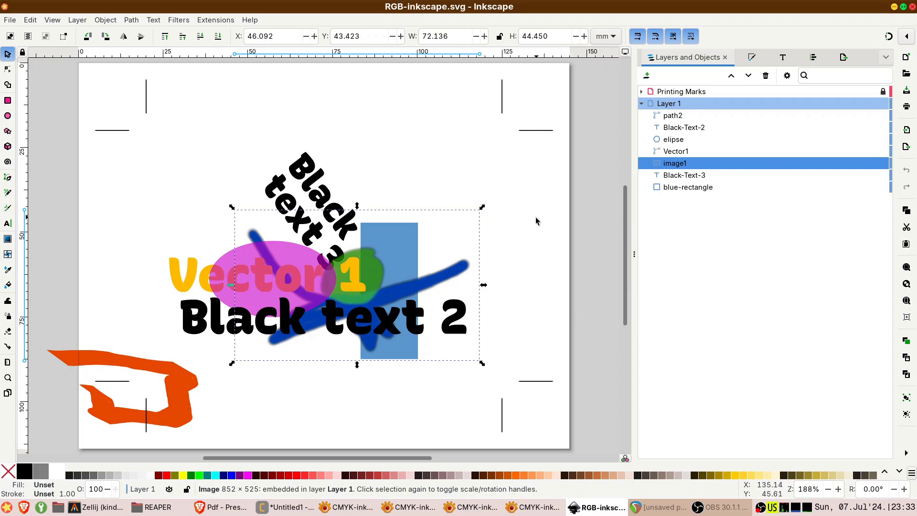
# Review the PostScript export options for saving the document as RGB-inkscape.ps, and leave without saving
pyautogui.click(10, 20)
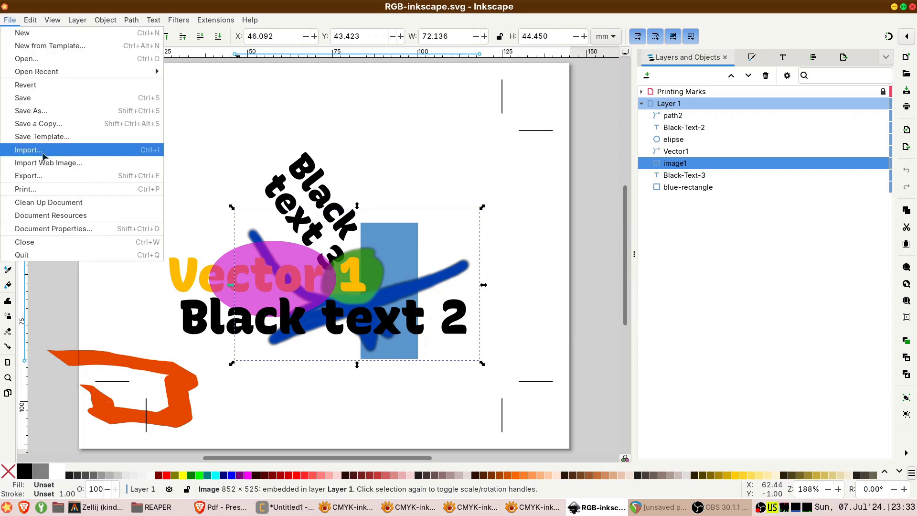
pyautogui.click(30, 114)
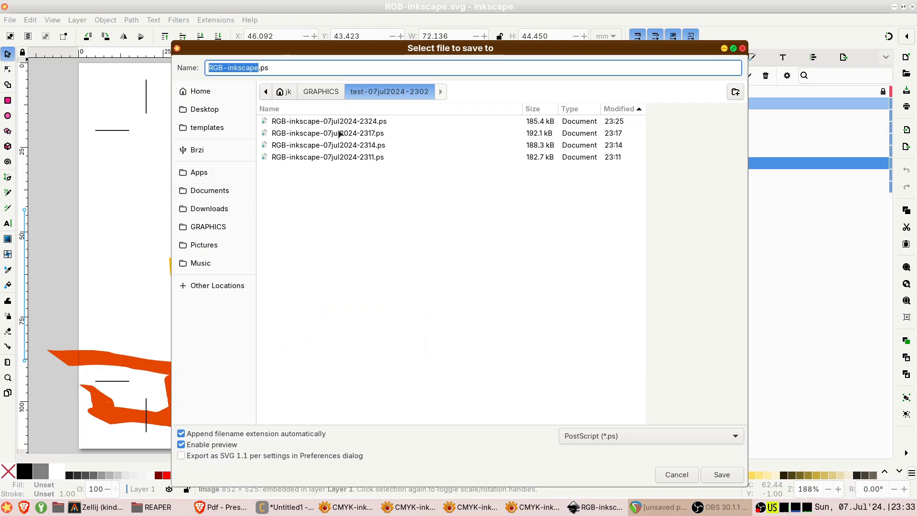
pyautogui.click(722, 474)
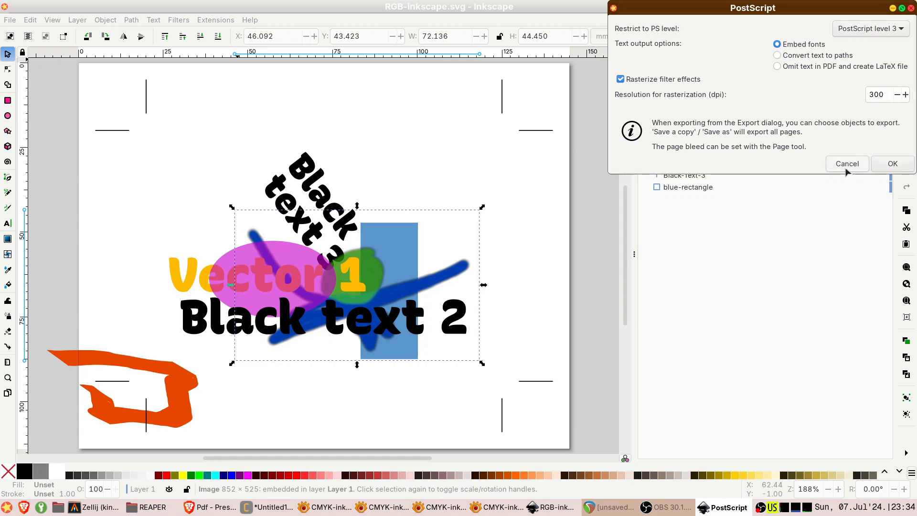
pyautogui.click(848, 170)
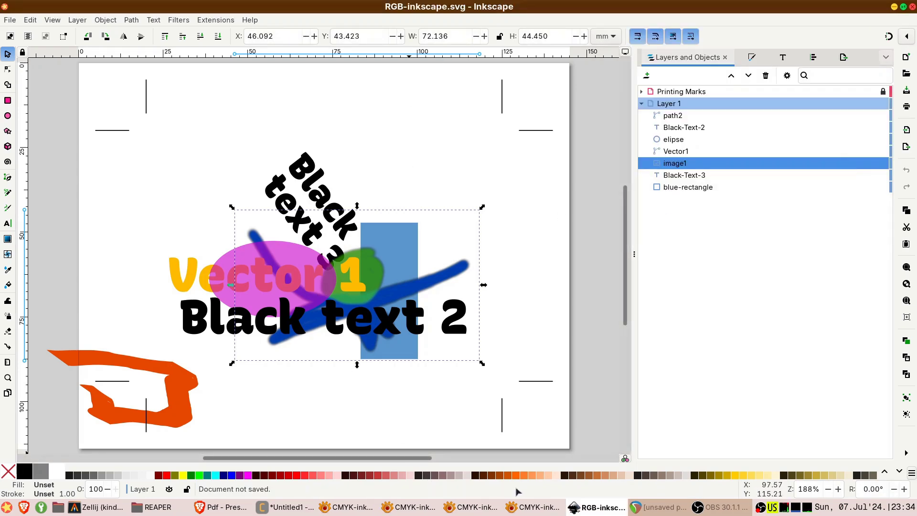
# Switch to CudaText and review the Ghostscript PDF/X conversion command with its output and input file paths
pyautogui.click(286, 507)
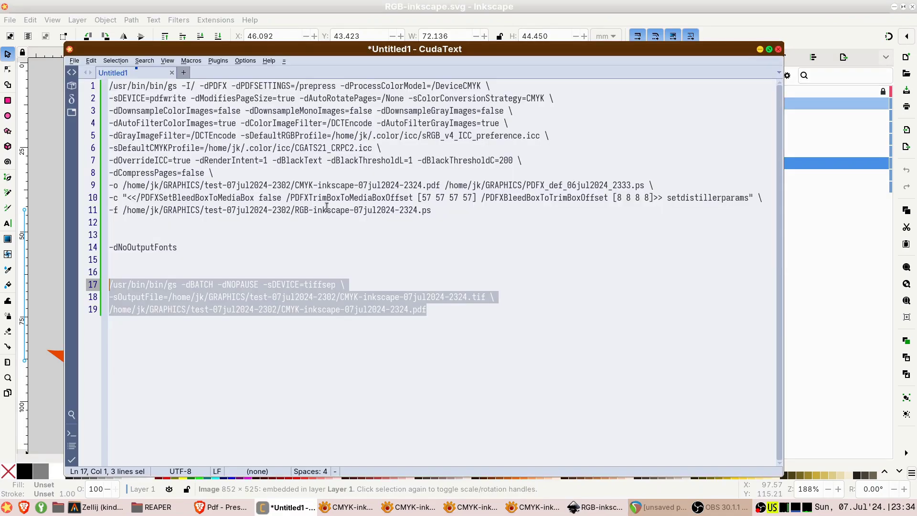
pyautogui.moveTo(454, 211); pyautogui.dragTo(94, 89)
pyautogui.click(291, 185)
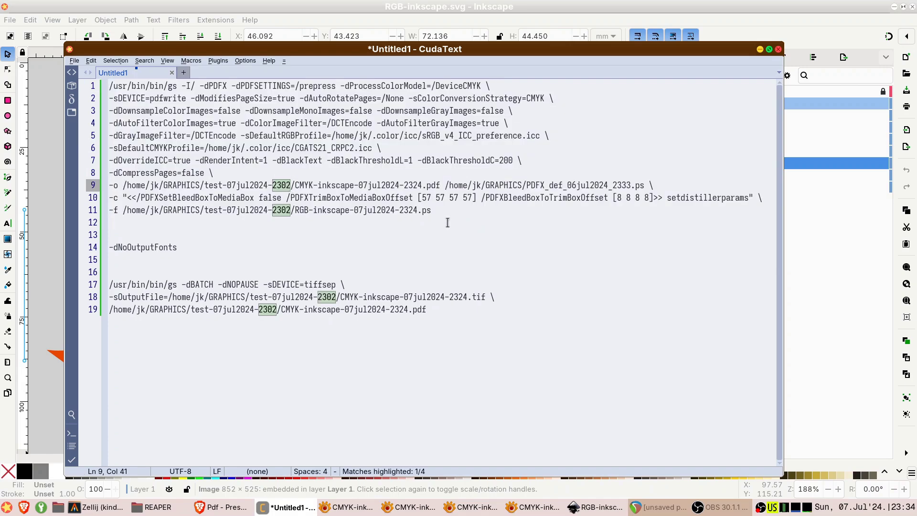
pyautogui.click(446, 206)
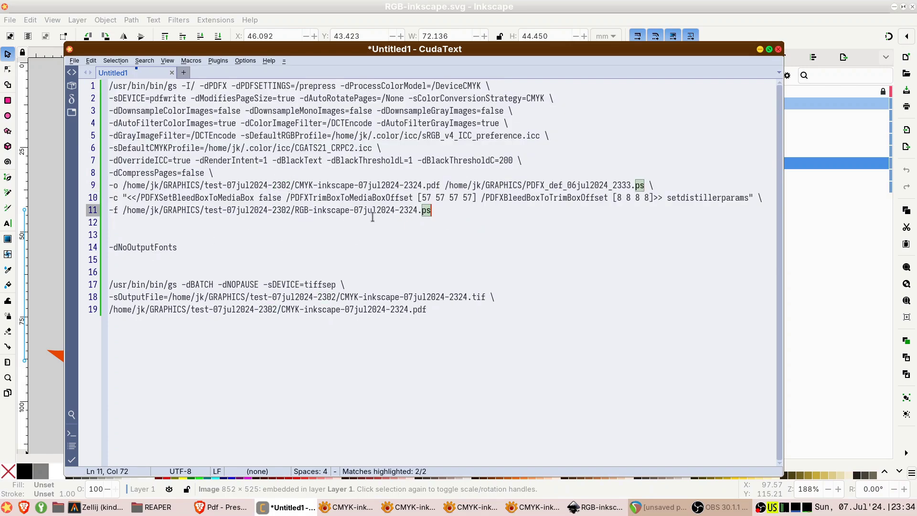
# Highlight the separate -dNoOutputFonts option and check where it fits at the -dCompressPages line of the command
pyautogui.moveTo(180, 248); pyautogui.dragTo(108, 251)
pyautogui.click(111, 172)
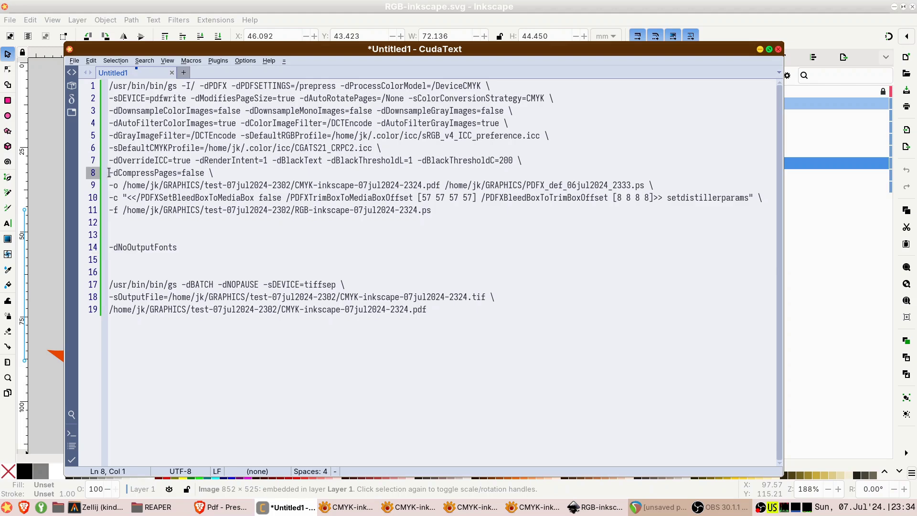
pyautogui.moveTo(184, 247); pyautogui.dragTo(109, 248)
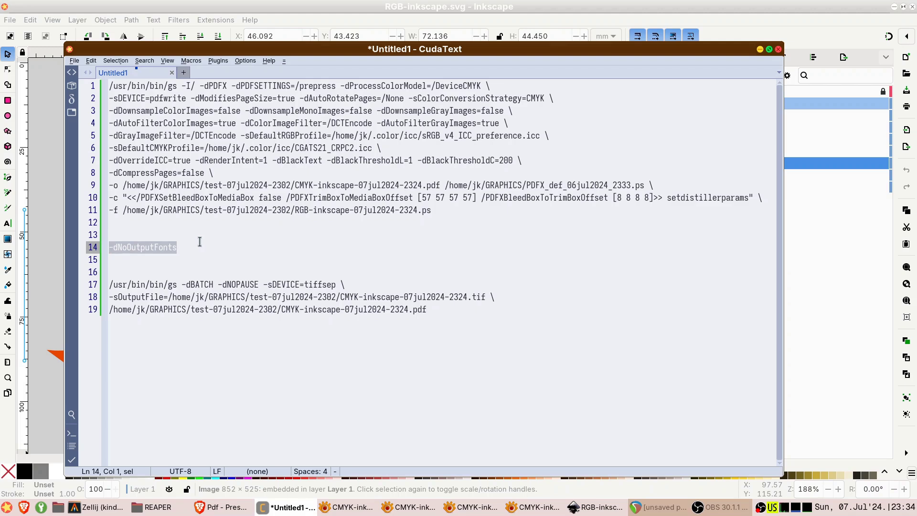
pyautogui.click(176, 250)
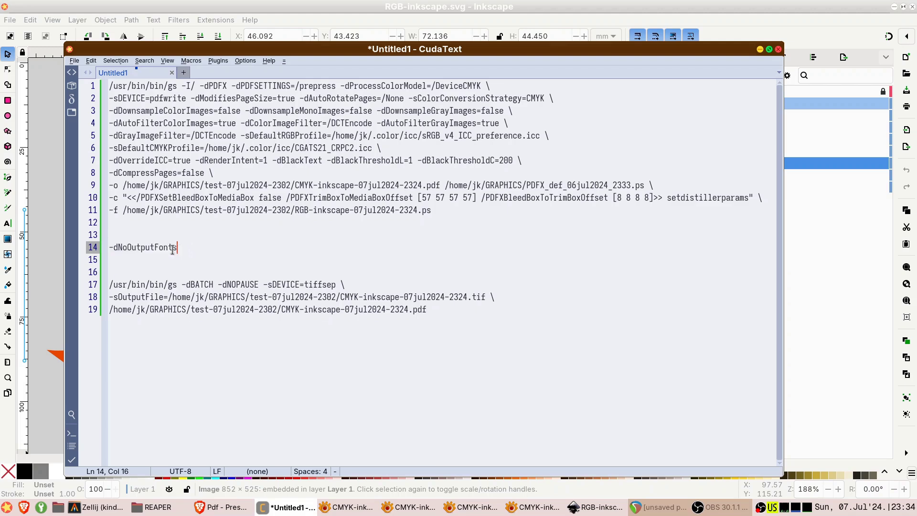
pyautogui.moveTo(173, 249); pyautogui.dragTo(107, 253)
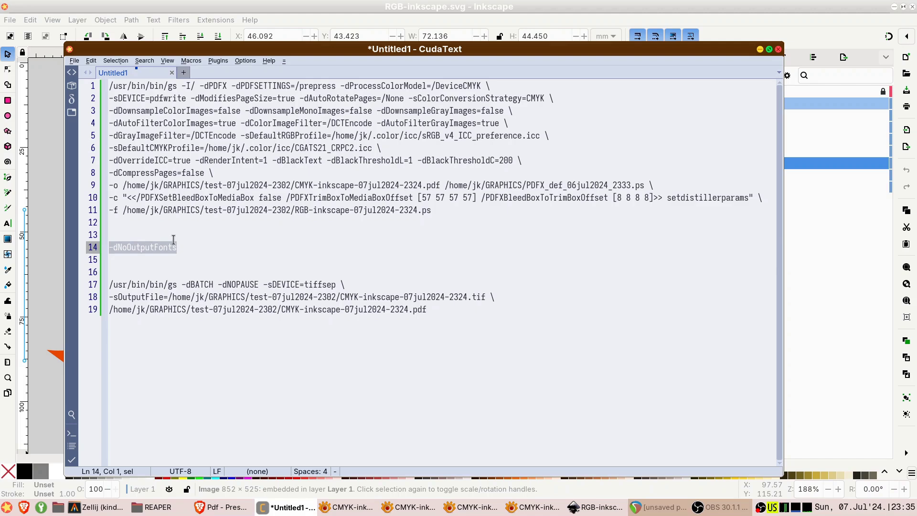
# Highlight the -I/ and -dPDFX options in the first line of the Ghostscript command
pyautogui.moveTo(195, 86); pyautogui.dragTo(182, 86)
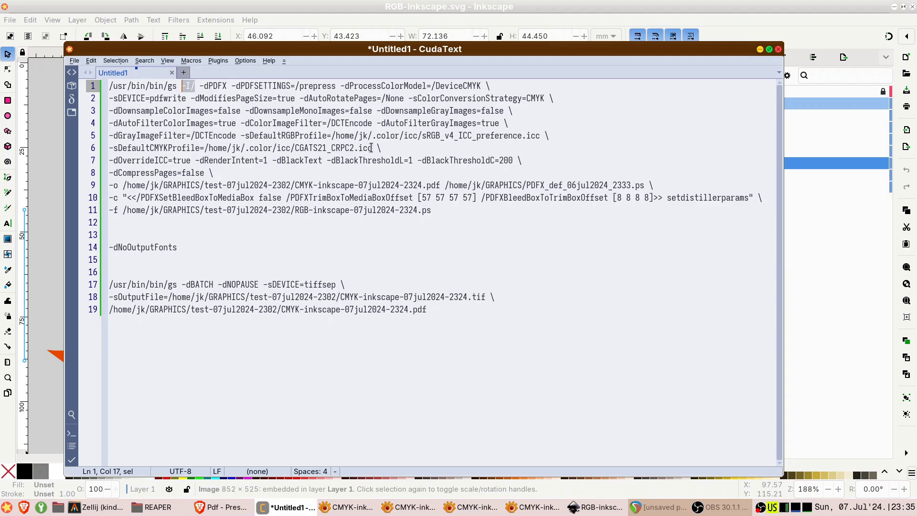
pyautogui.click(212, 98)
pyautogui.moveTo(227, 86); pyautogui.dragTo(206, 86)
pyautogui.click(204, 86)
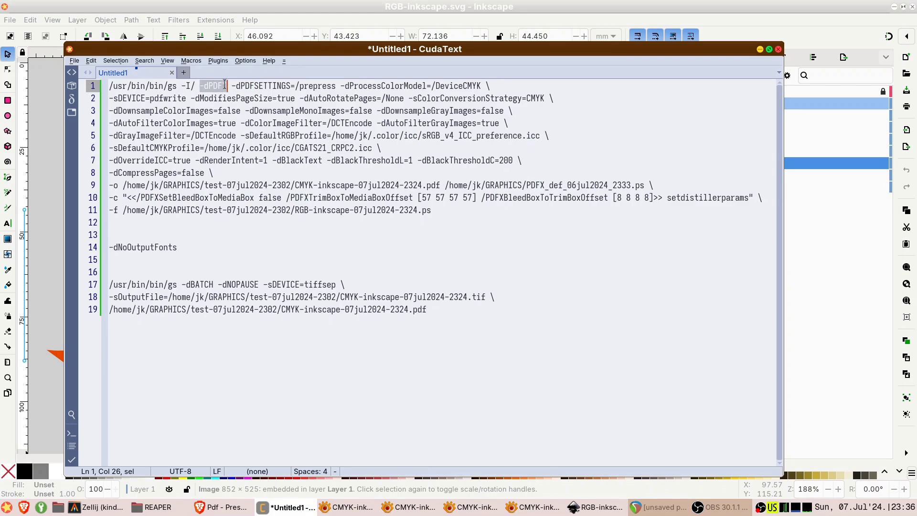
pyautogui.click(232, 98)
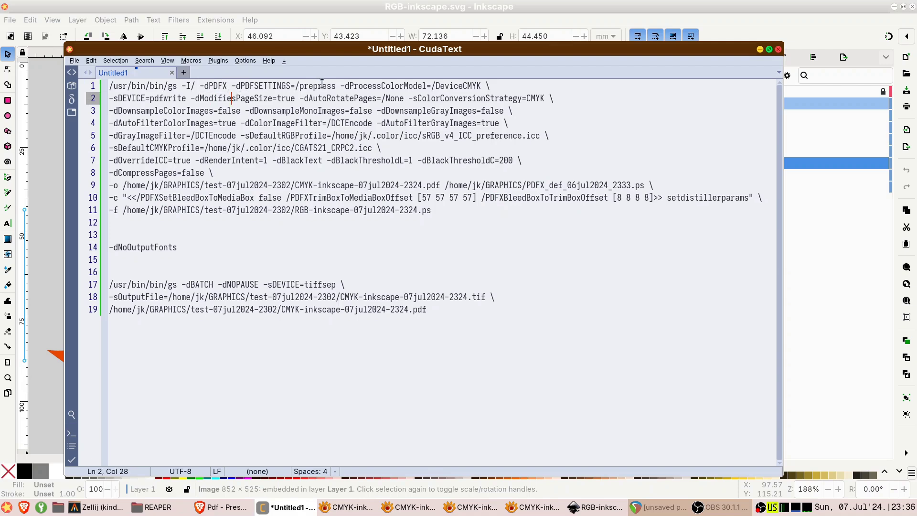
# Examine the /prepress setting and highlight the ProcessColorModel and ColorConversionStrategy options of the command
pyautogui.click(313, 86)
pyautogui.moveTo(363, 86); pyautogui.dragTo(404, 86)
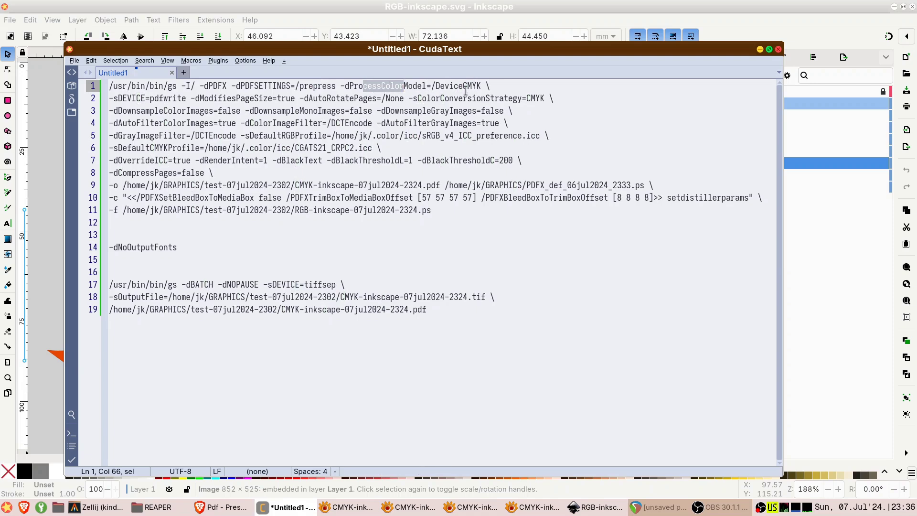
pyautogui.click(353, 86)
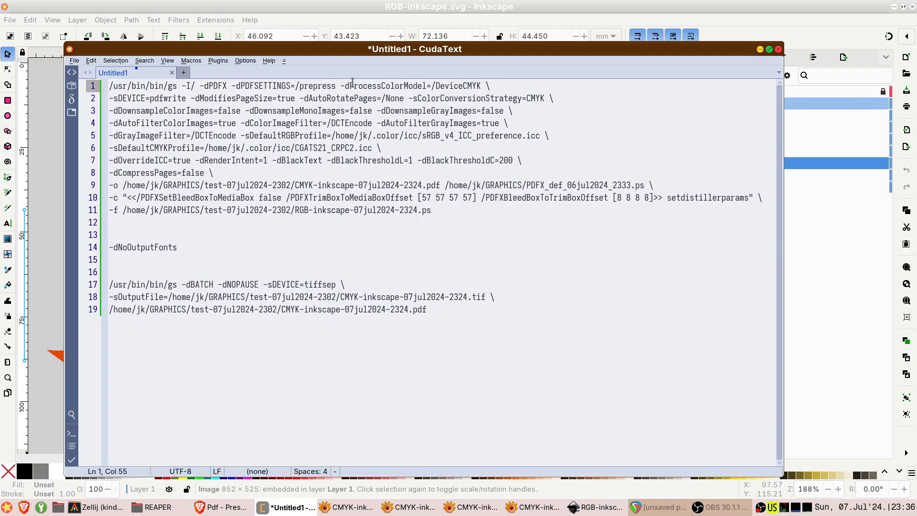
pyautogui.moveTo(353, 86); pyautogui.dragTo(515, 100)
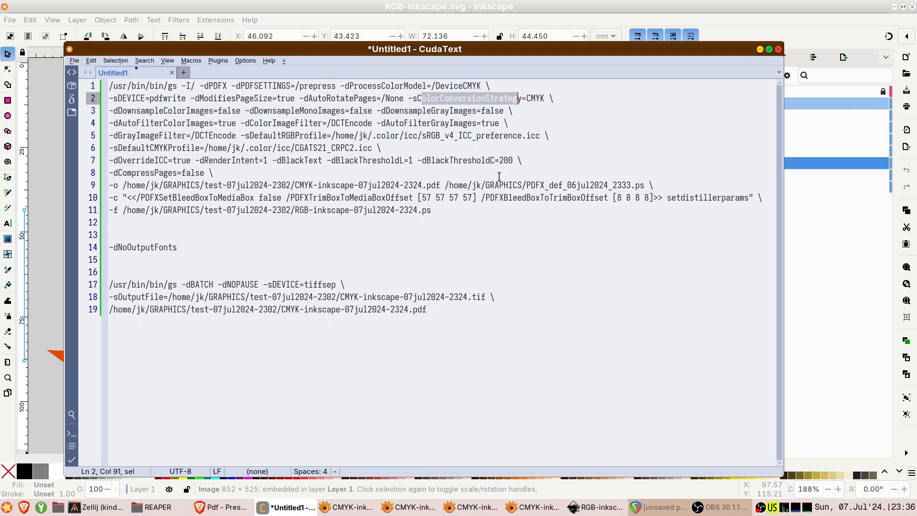
pyautogui.click(521, 98)
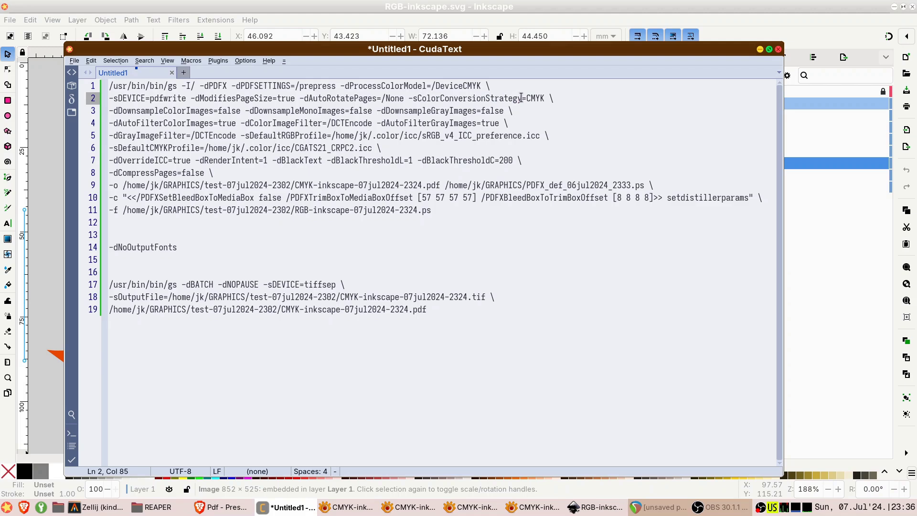
pyautogui.moveTo(521, 98); pyautogui.dragTo(414, 98)
# Switch to the browser, highlight the Ghostscript documentation's web address, and return to CudaText
pyautogui.hotkey('alt', 'Tab')
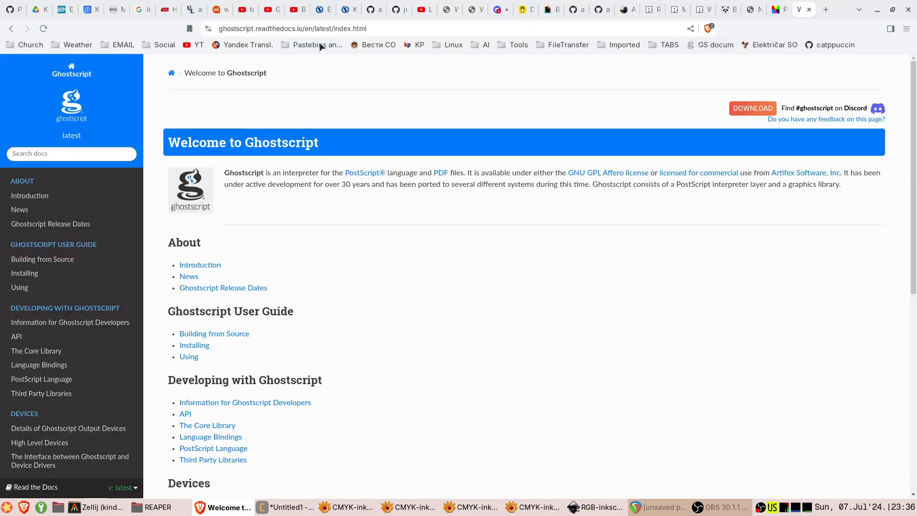
pyautogui.moveTo(392, 28); pyautogui.dragTo(183, 16)
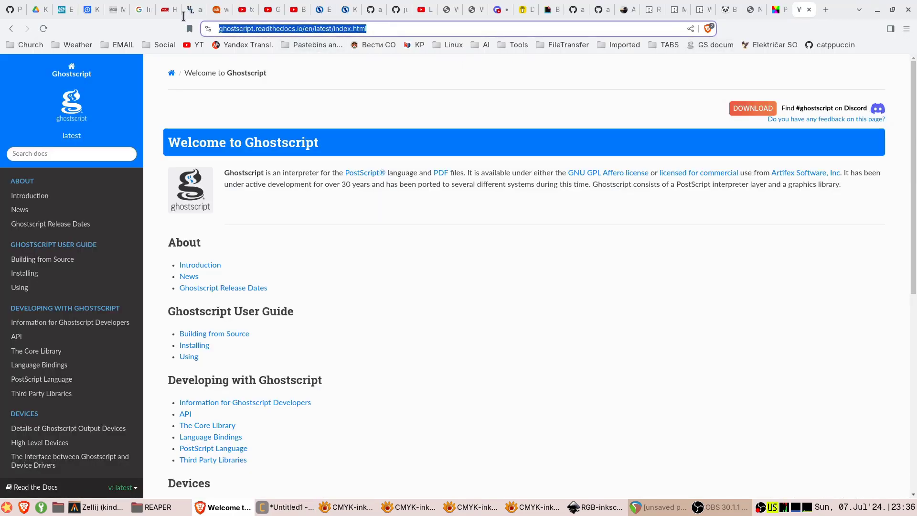
pyautogui.hotkey('alt', 'Tab')
# Highlight the pdfwrite value of -sDEVICE and the pdf extension of the output file in the command
pyautogui.click(146, 98)
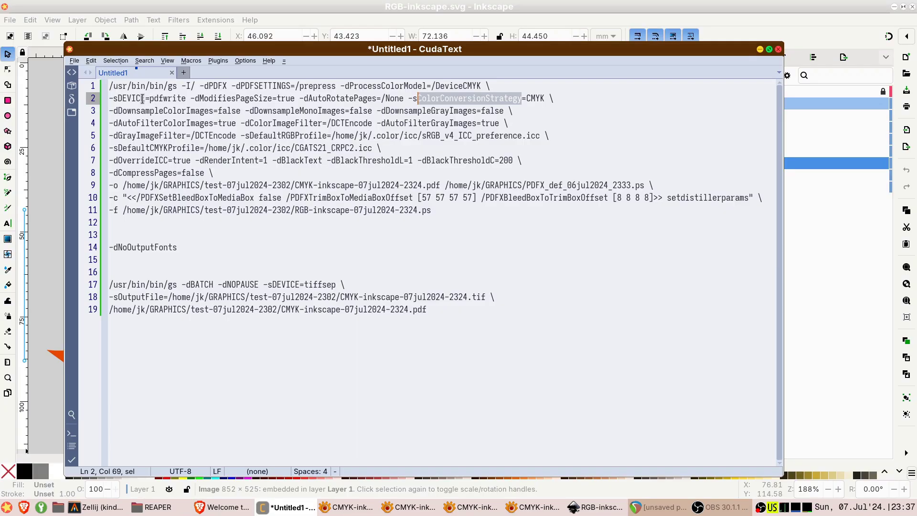
pyautogui.moveTo(151, 98); pyautogui.dragTo(177, 97)
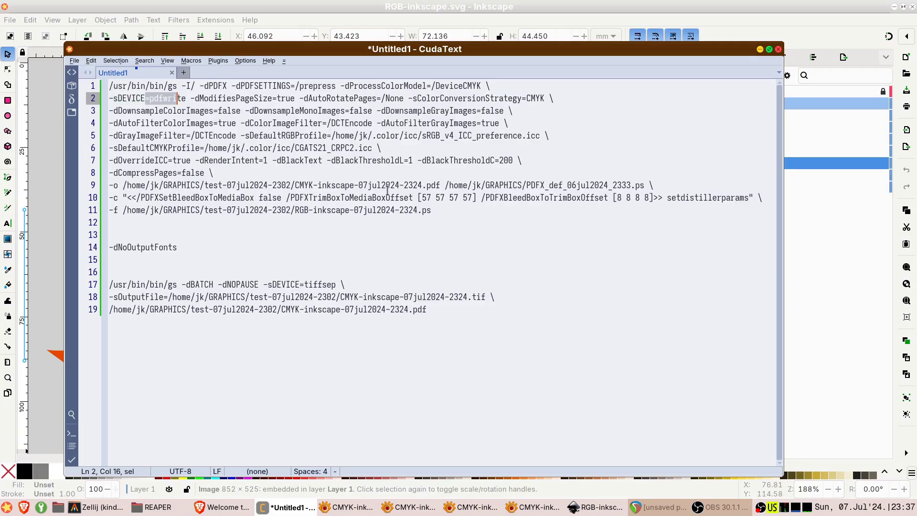
pyautogui.moveTo(440, 185); pyautogui.dragTo(427, 185)
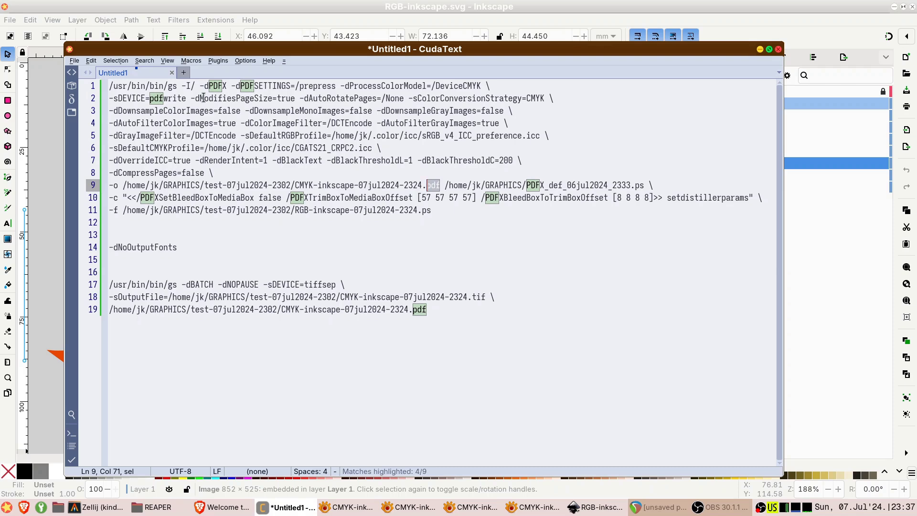
# Highlight the -dModifiesPageSize option and the PDFX trim and bleed box offset parameters in the Ghostscript command
pyautogui.moveTo(272, 99); pyautogui.dragTo(213, 102)
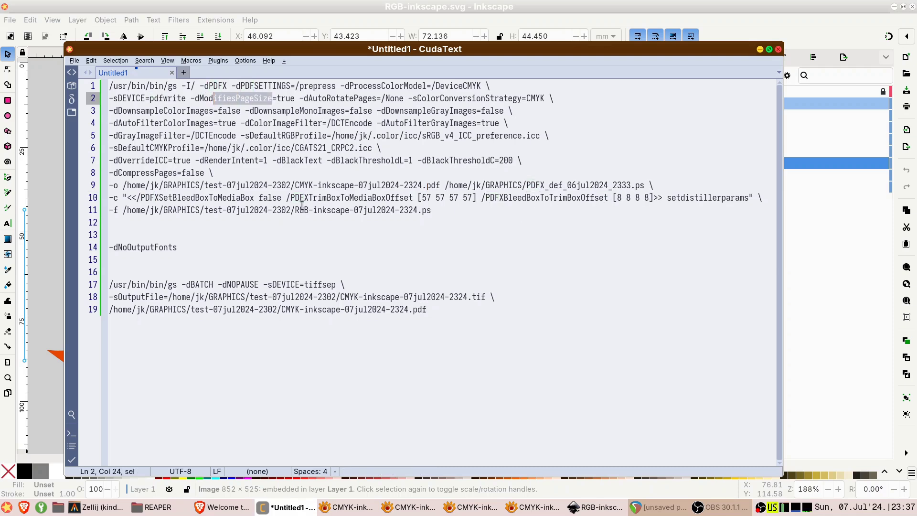
pyautogui.click(144, 197)
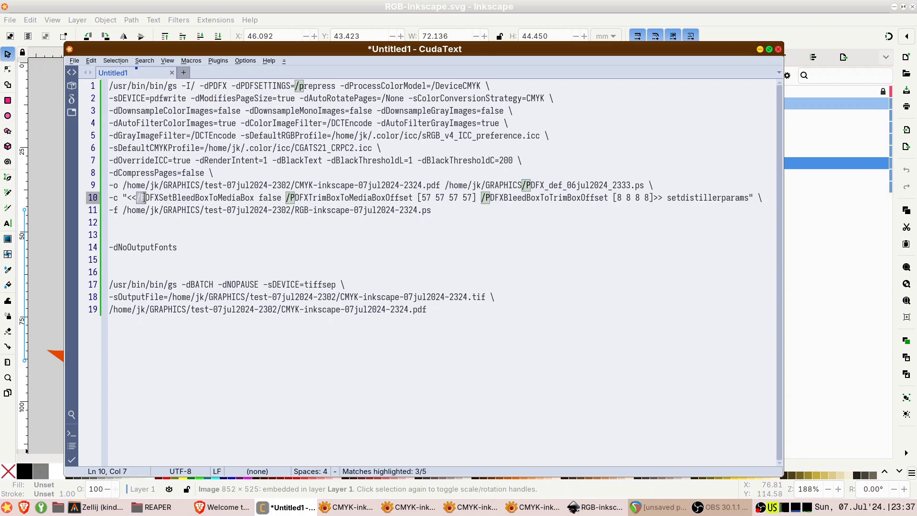
pyautogui.moveTo(144, 197); pyautogui.dragTo(594, 197)
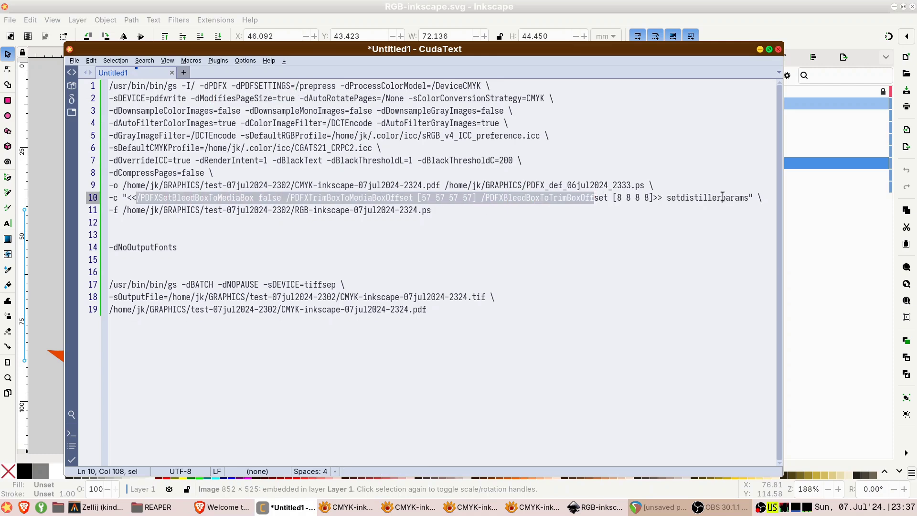
pyautogui.moveTo(748, 198); pyautogui.dragTo(609, 198)
pyautogui.click(572, 203)
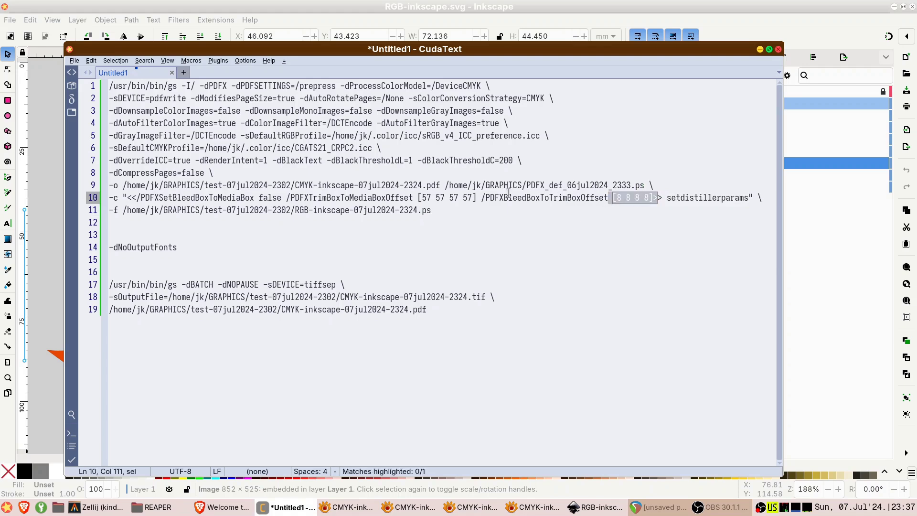
pyautogui.moveTo(313, 199); pyautogui.dragTo(440, 199)
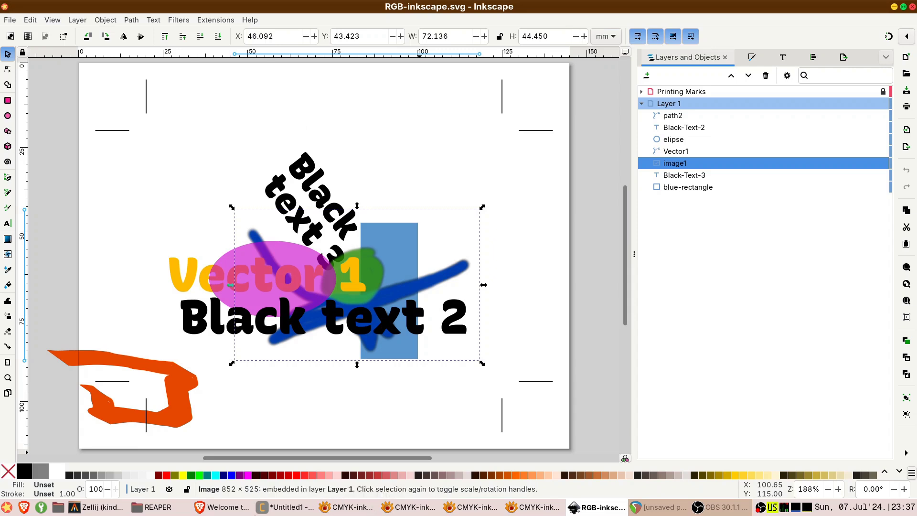
# Switch back to CudaText and highlight the -dModifiesPageSize and -dAutoRotatePages options in the second line of the command
pyautogui.click(285, 507)
pyautogui.doubleClick(252, 100)
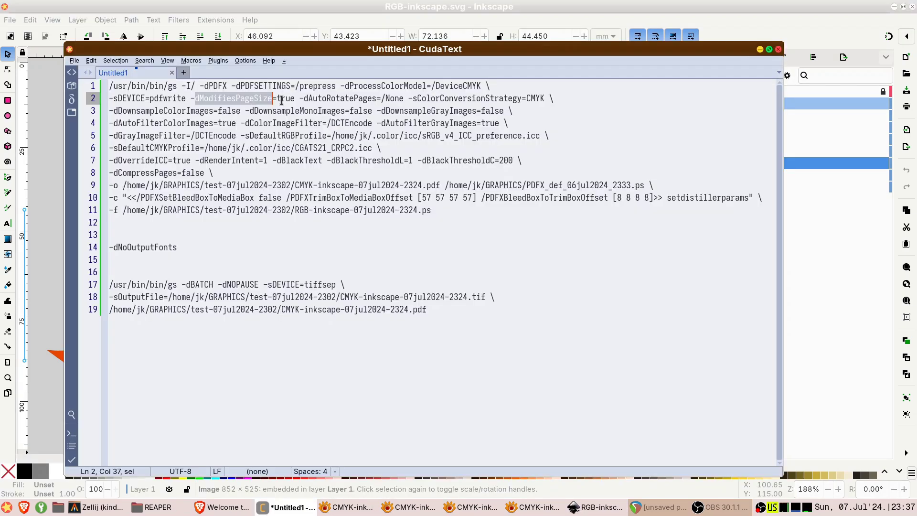
pyautogui.doubleClick(342, 98)
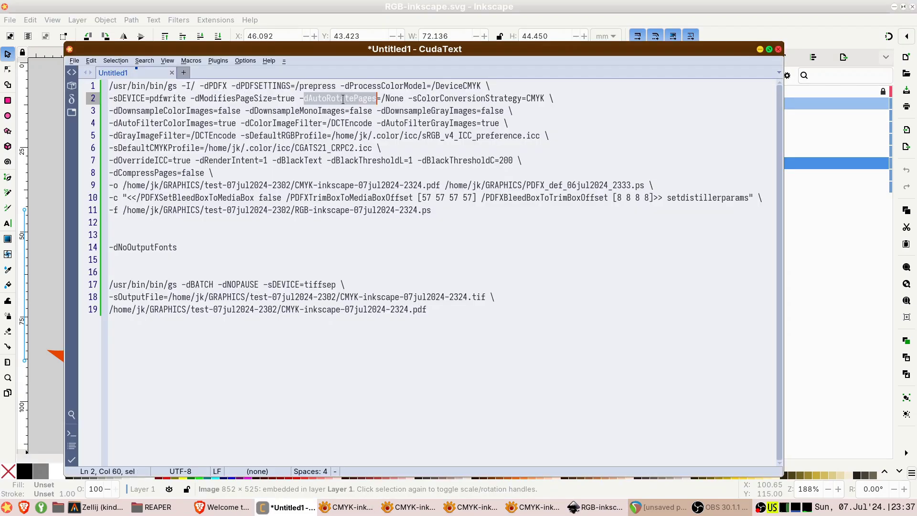
pyautogui.click(432, 98)
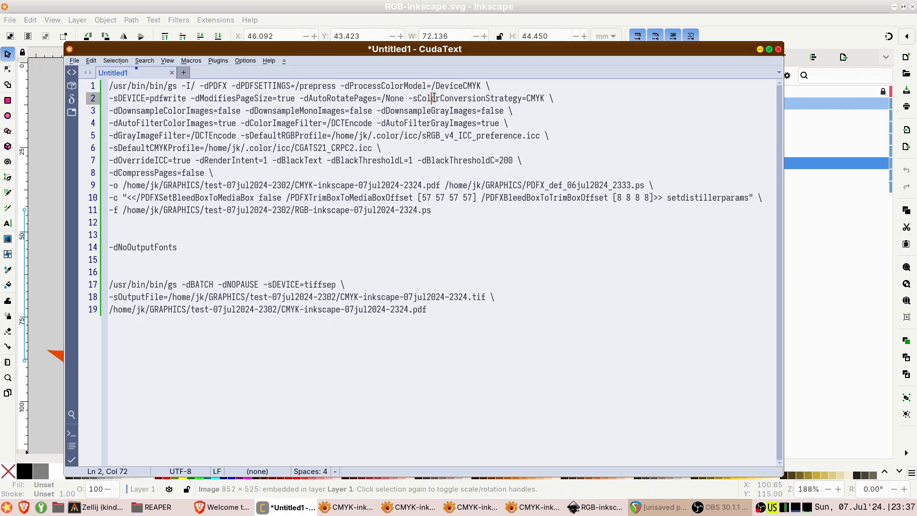
# Highlight the DownsampleColorImages, DownsampleMonoImages and DownsampleGrayImages options in the third line of the command
pyautogui.doubleClick(150, 110)
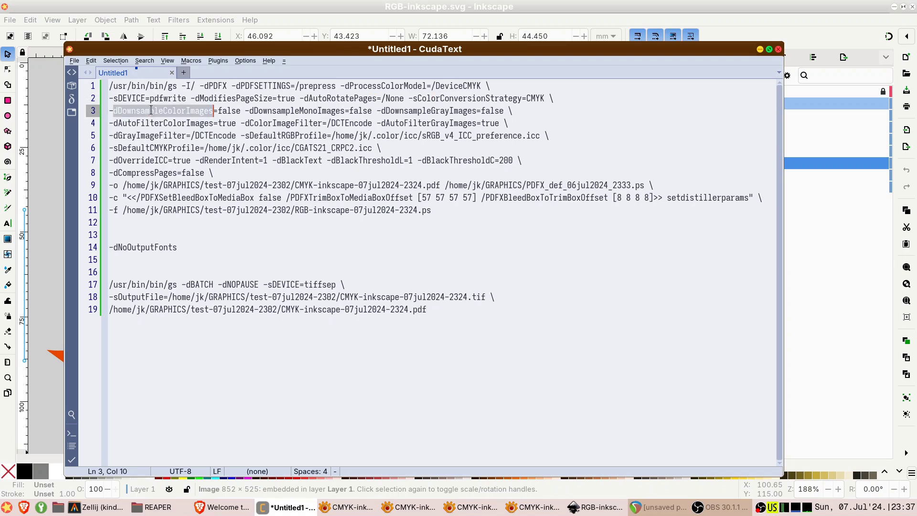
pyautogui.doubleClick(305, 111)
pyautogui.doubleClick(433, 111)
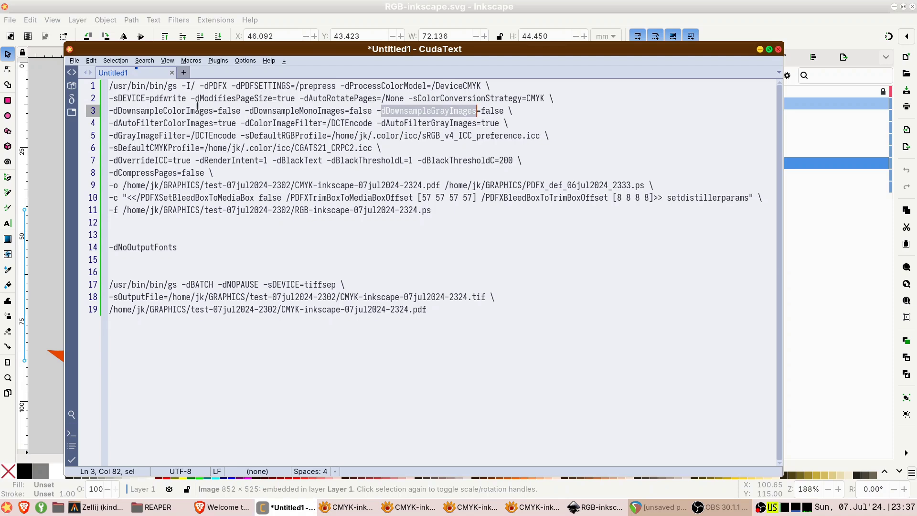
# Highlight the AutoFilterColorImages and DCTEncode image options, plus the default RGB and CMYK profile options
pyautogui.doubleClick(144, 123)
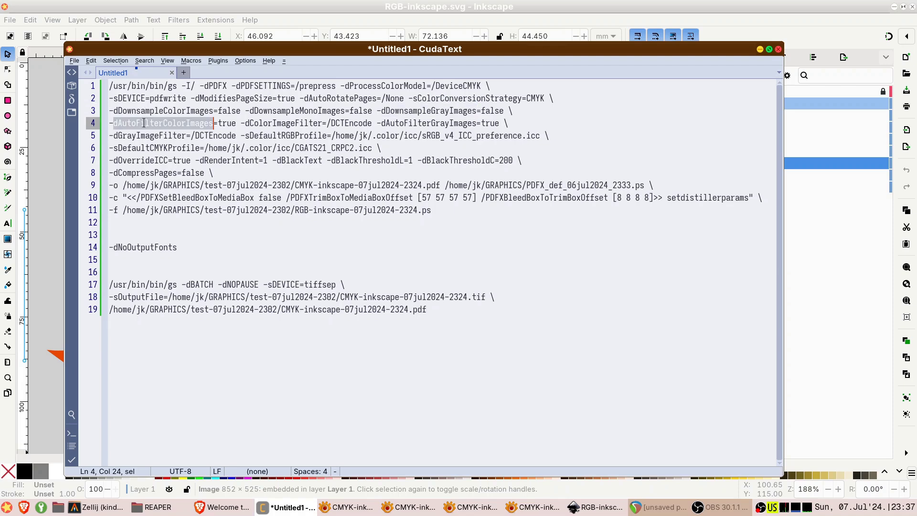
pyautogui.doubleClick(344, 123)
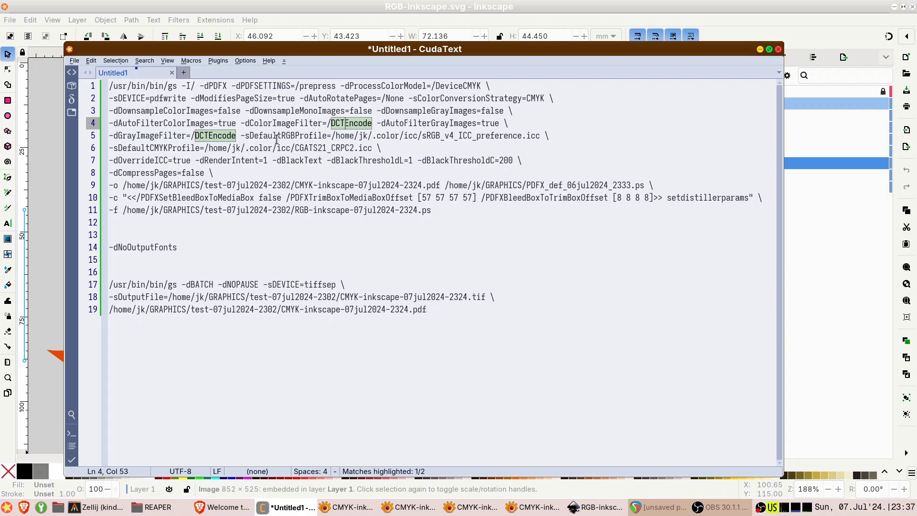
pyautogui.moveTo(260, 136); pyautogui.dragTo(310, 135)
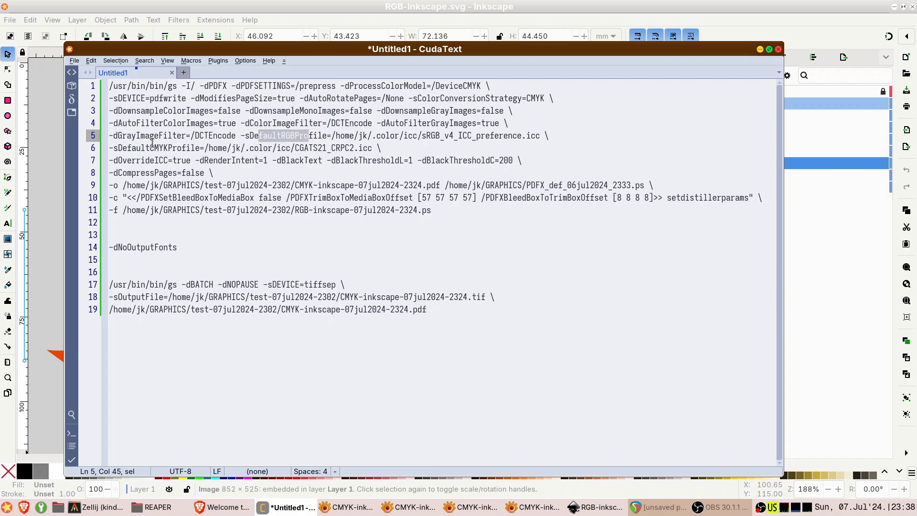
pyautogui.moveTo(146, 148); pyautogui.dragTo(176, 148)
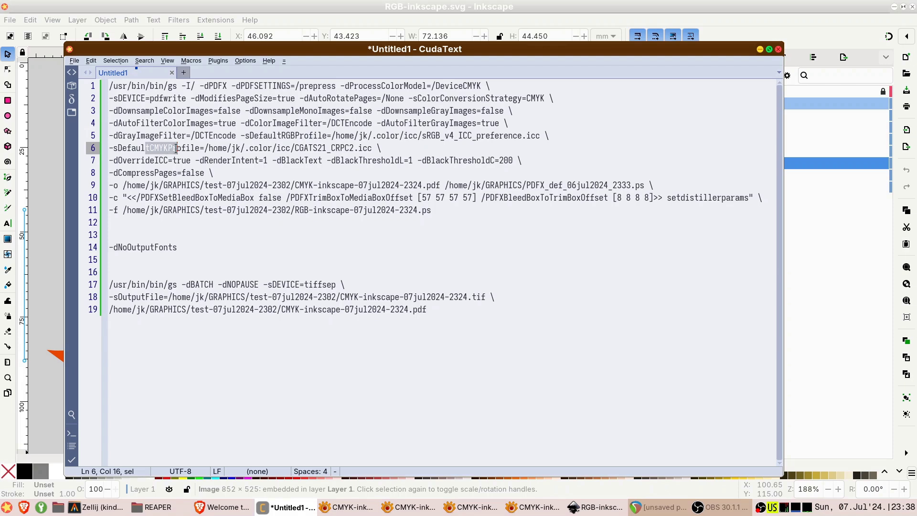
# Open PDFX_def_06jul2024_2333.ps from the GRAPHICS folder in a new editor tab
pyautogui.click(184, 72)
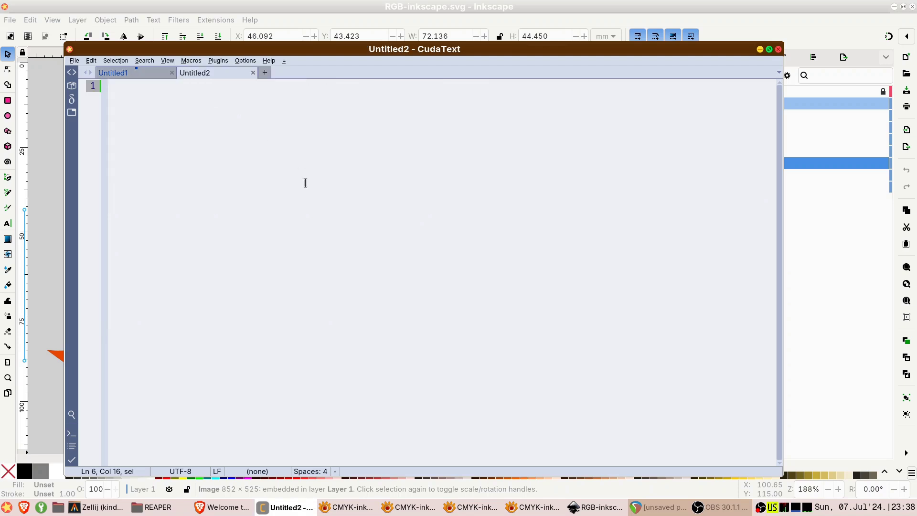
pyautogui.hotkey('ctrl', 'o')
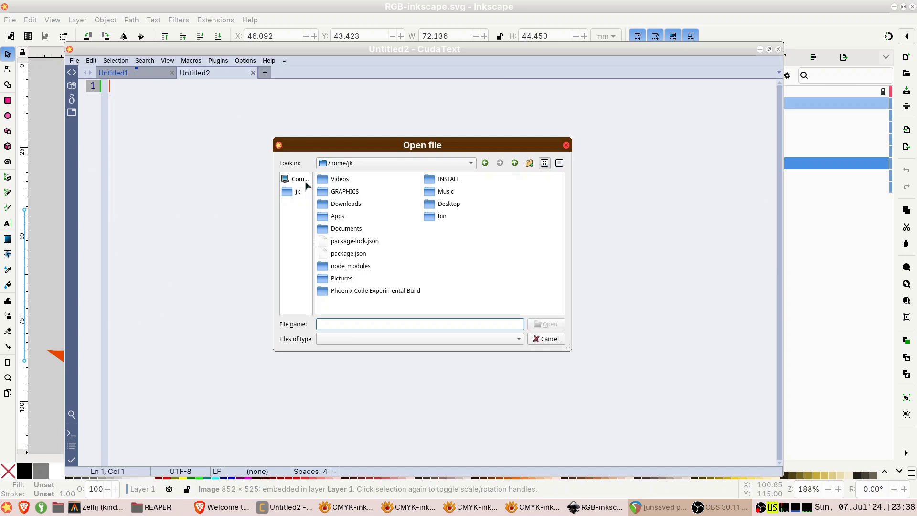
pyautogui.click(293, 192)
pyautogui.doubleClick(344, 192)
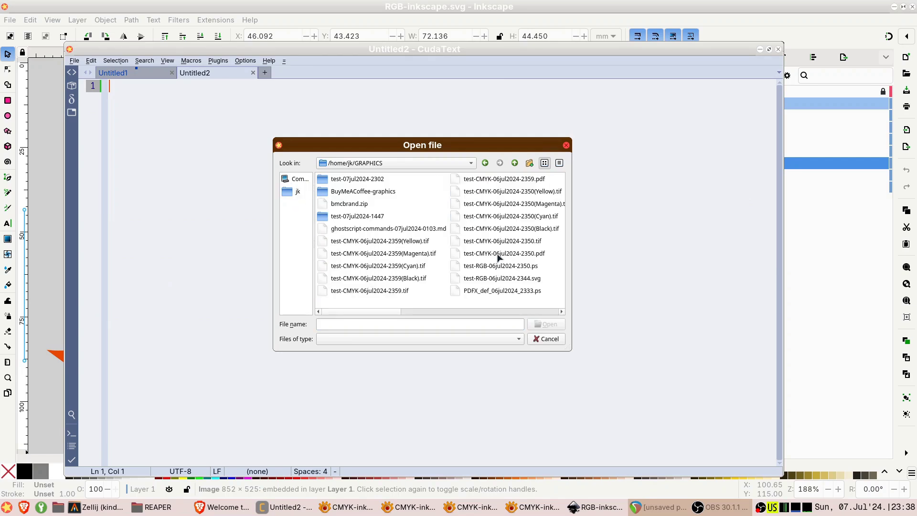
pyautogui.click(491, 290)
pyautogui.click(539, 324)
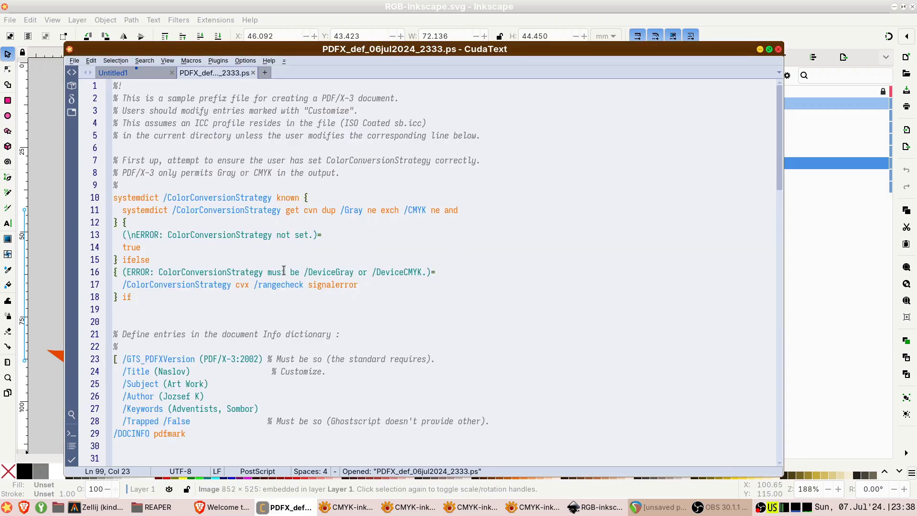
# Highlight the commented ICCProfile line and the Title, Subject, Author and Keywords entries in the PDFX definition file
pyautogui.scroll(-3, 267, 260)
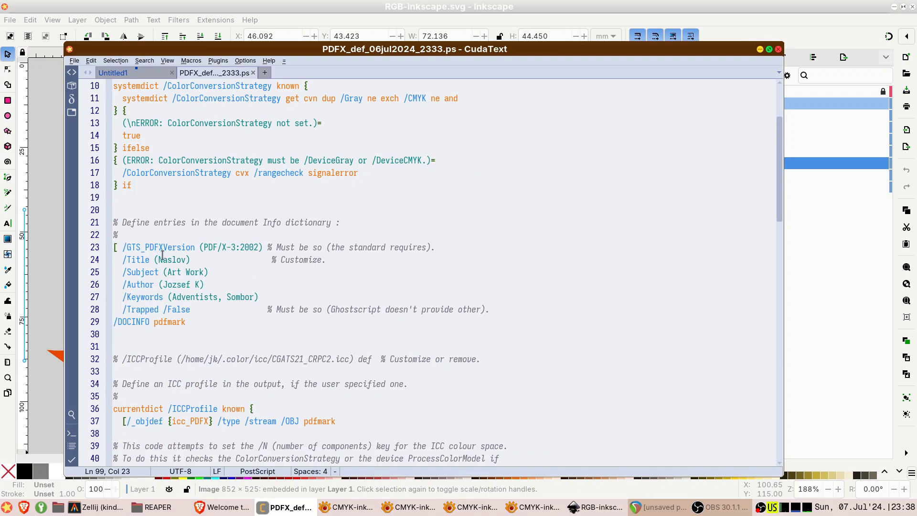
pyautogui.click(120, 359)
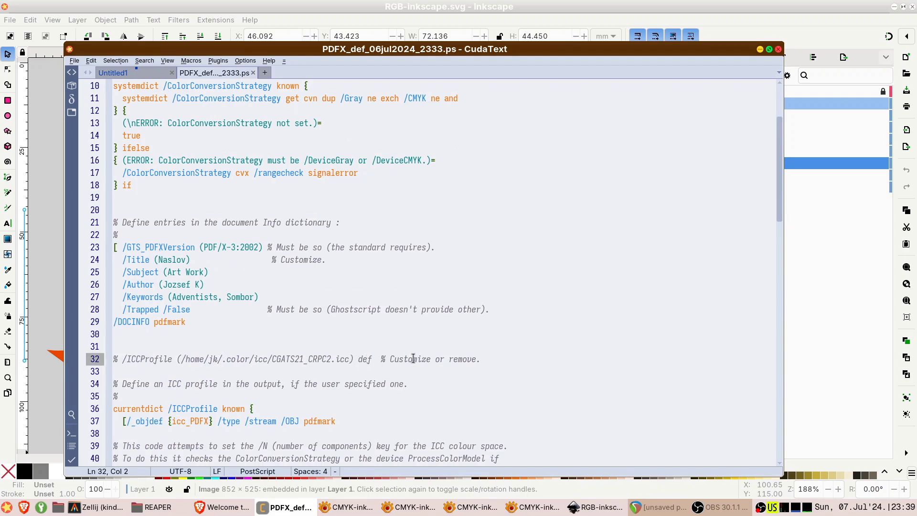
pyautogui.moveTo(354, 359); pyautogui.dragTo(114, 364)
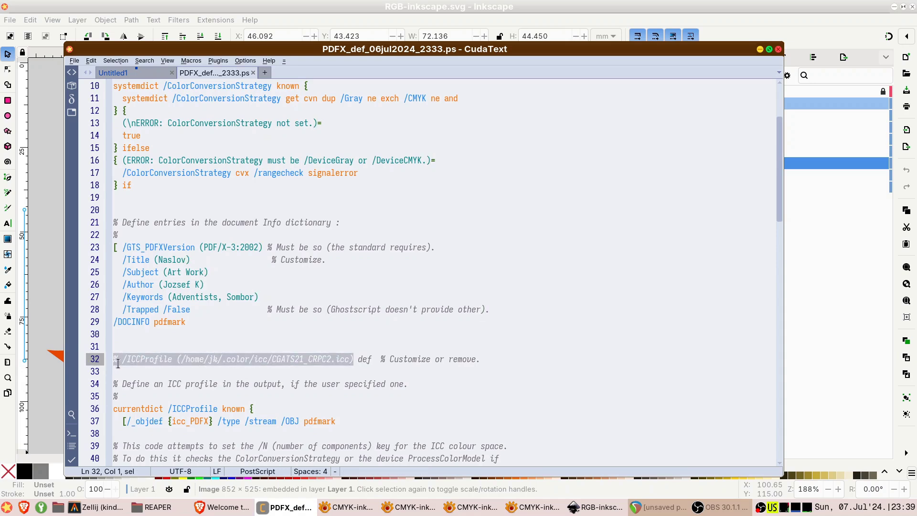
pyautogui.click(122, 363)
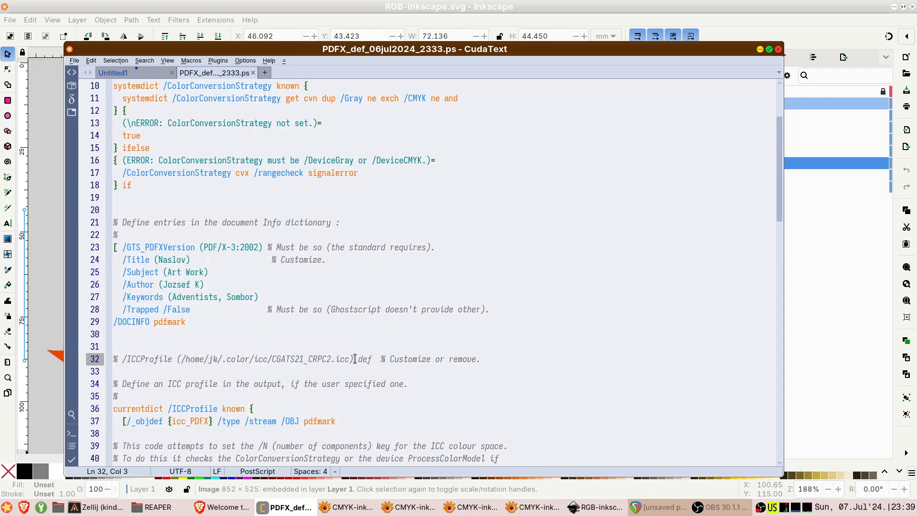
pyautogui.keyDown('shift'); pyautogui.click(356, 359); pyautogui.keyUp('shift')
pyautogui.moveTo(268, 297); pyautogui.dragTo(122, 259)
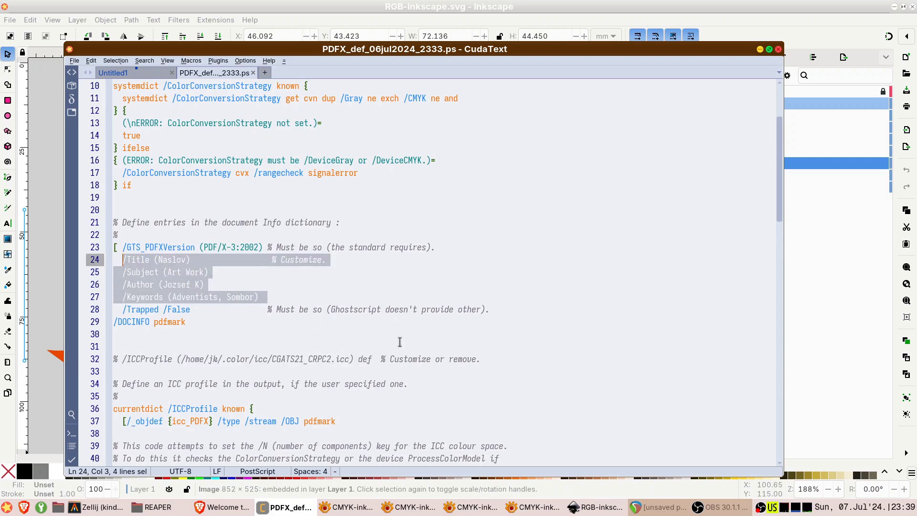
# Examine the entries marked Customize in the output intent dictionary and return to the start of the definition file
pyautogui.scroll(-20, 400, 342)
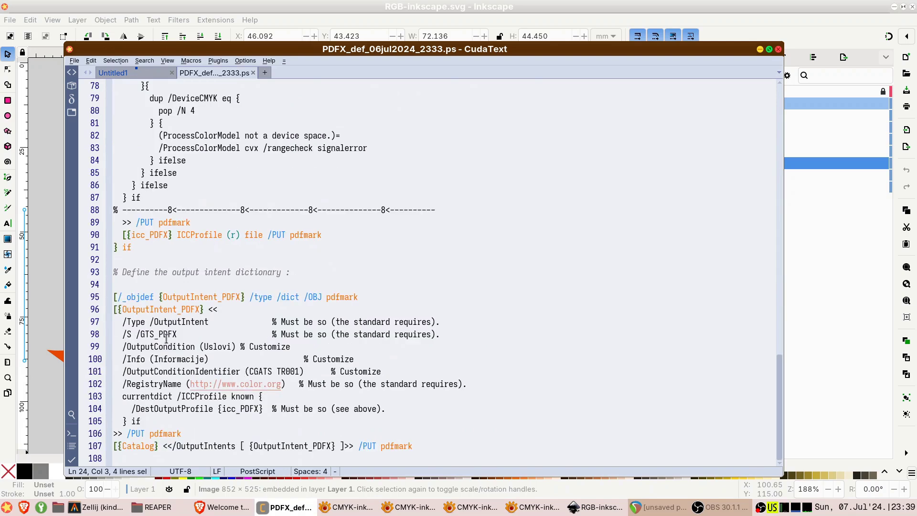
pyautogui.click(267, 348)
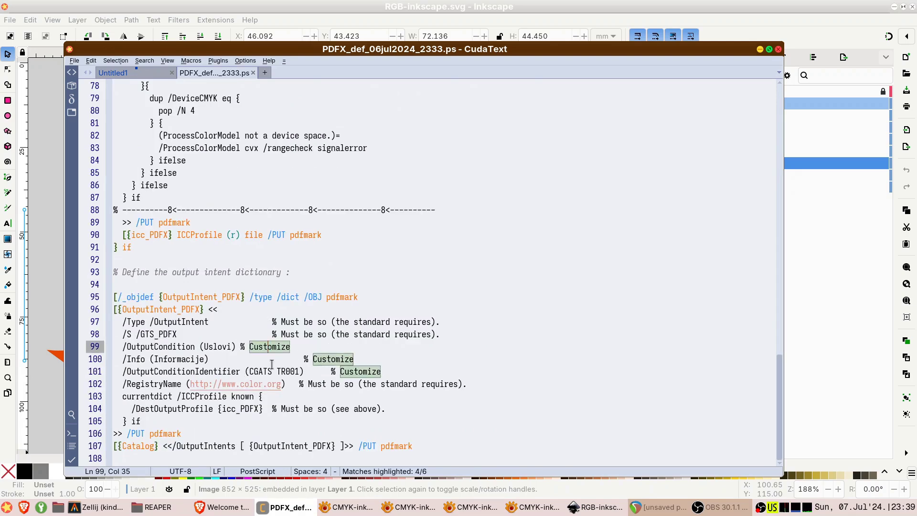
pyautogui.scroll(20, 277, 273)
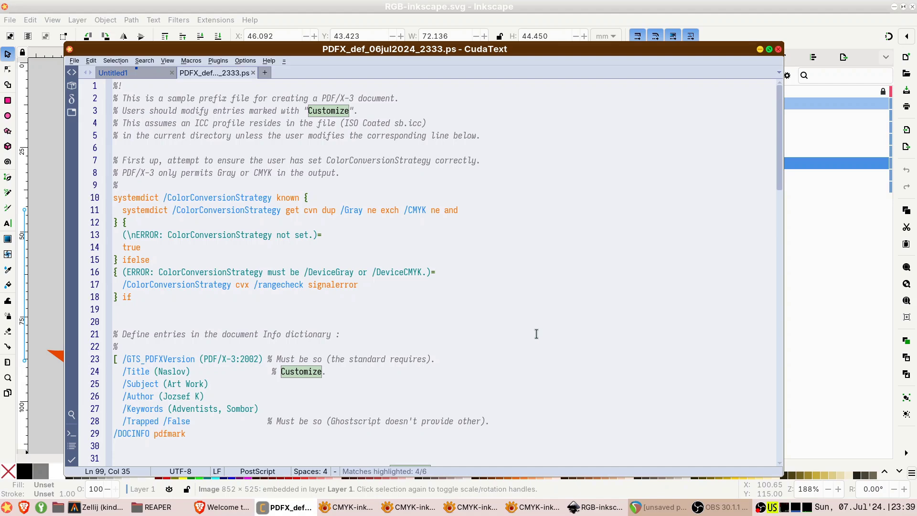
# Return to the Ghostscript command document and mark the -dOverrideICC=true option in the seventh line
pyautogui.hotkey('ctrl', 'Tab')
pyautogui.click(171, 161)
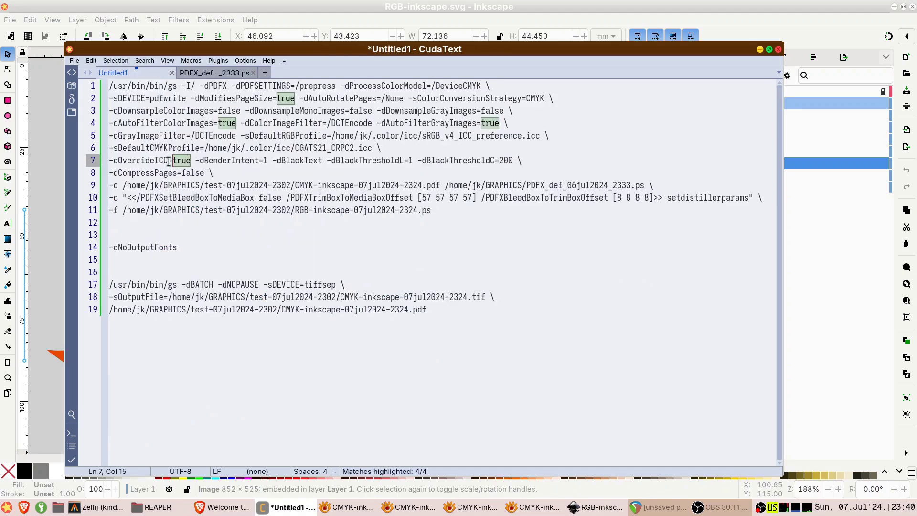
pyautogui.click(166, 161)
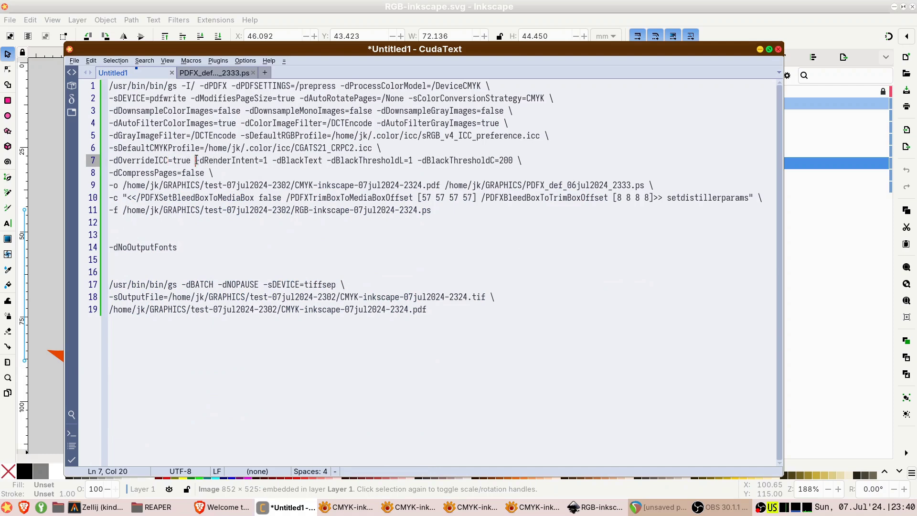
# Select and copy the dRenderIntent option name from the seventh line of the command
pyautogui.moveTo(196, 161)
pyautogui.mouseDown()
pyautogui.moveTo(268, 161)
pyautogui.moveTo(200, 162)
pyautogui.mouseUp()
pyautogui.hotkey('ctrl', 'c')
pyautogui.click(241, 161)
pyautogui.rightClick(200, 162)
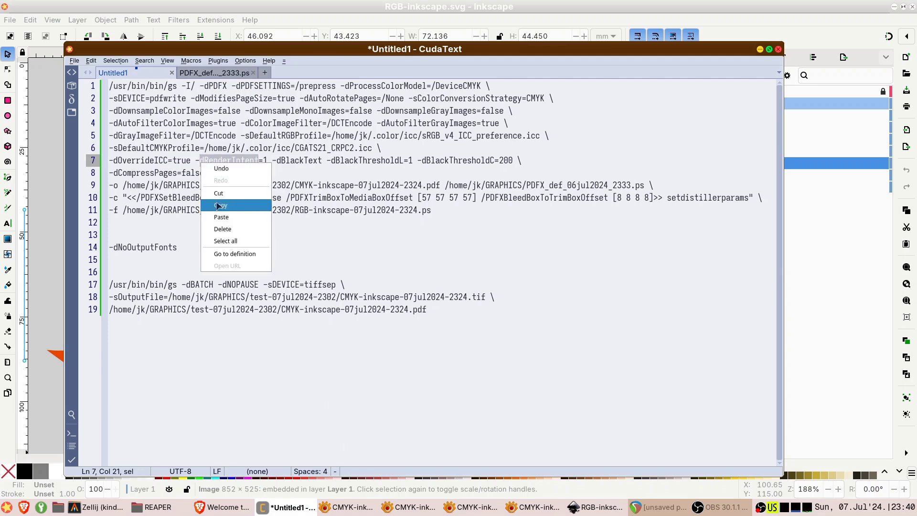
pyautogui.press('Escape')
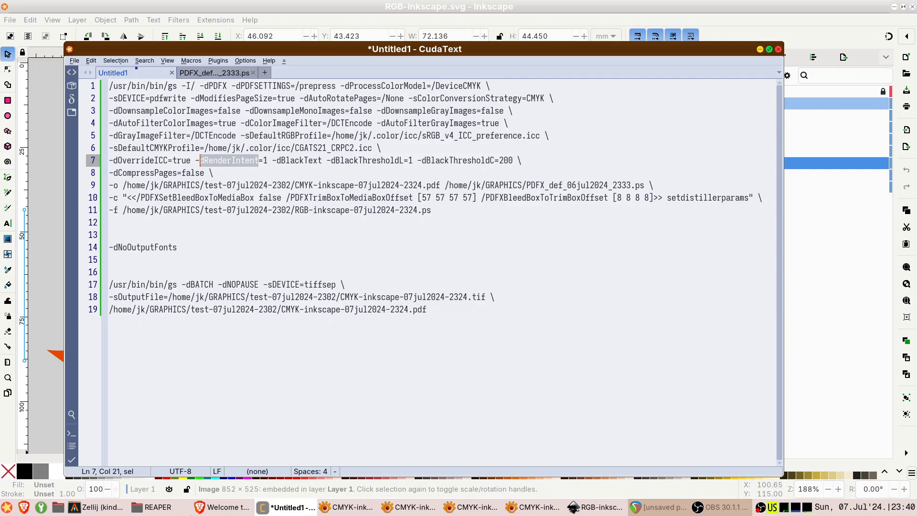
# Switch to the browser and search the Ghostscript documentation for dRenderIntent
pyautogui.click(217, 508)
pyautogui.click(93, 154)
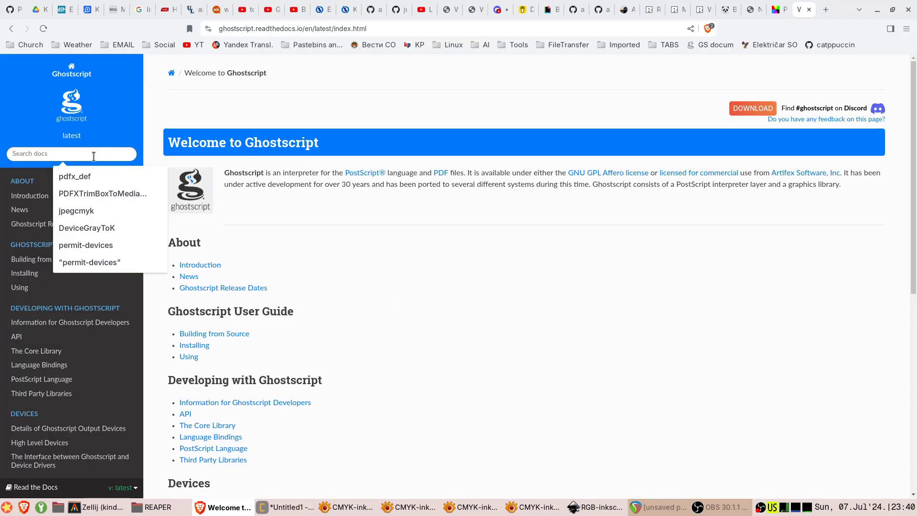
pyautogui.hotkey('ctrl', 'v')
pyautogui.press('Return')
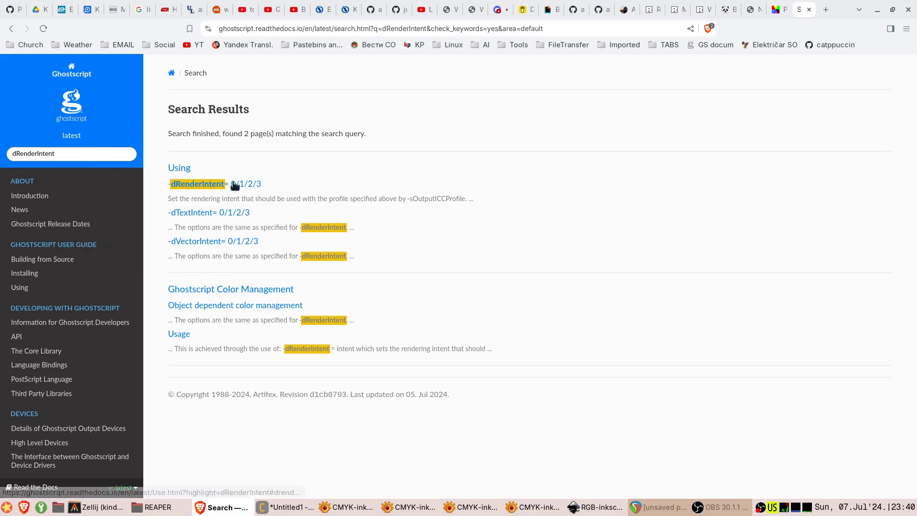
# Open the -dRenderIntent= 0/1/2/3 search result in a new browser tab and show that tab
pyautogui.rightClick(235, 186)
pyautogui.click(267, 191)
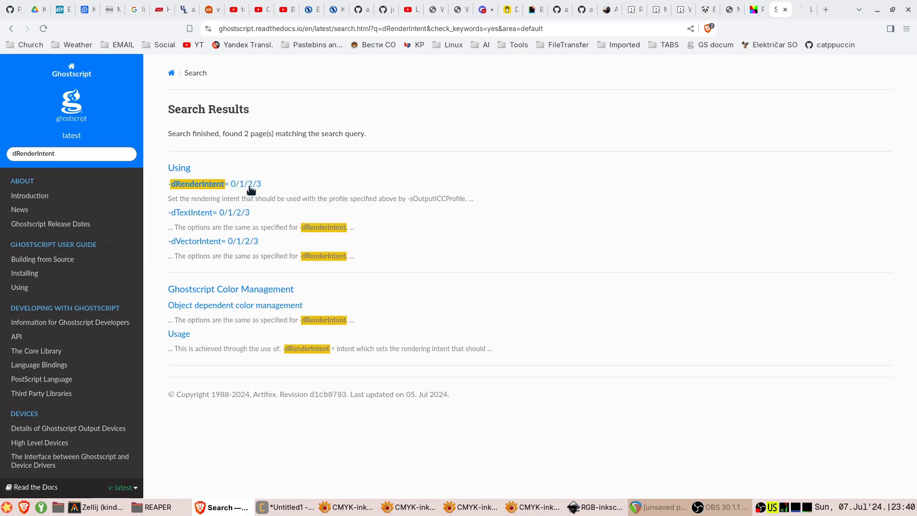
pyautogui.click(796, 15)
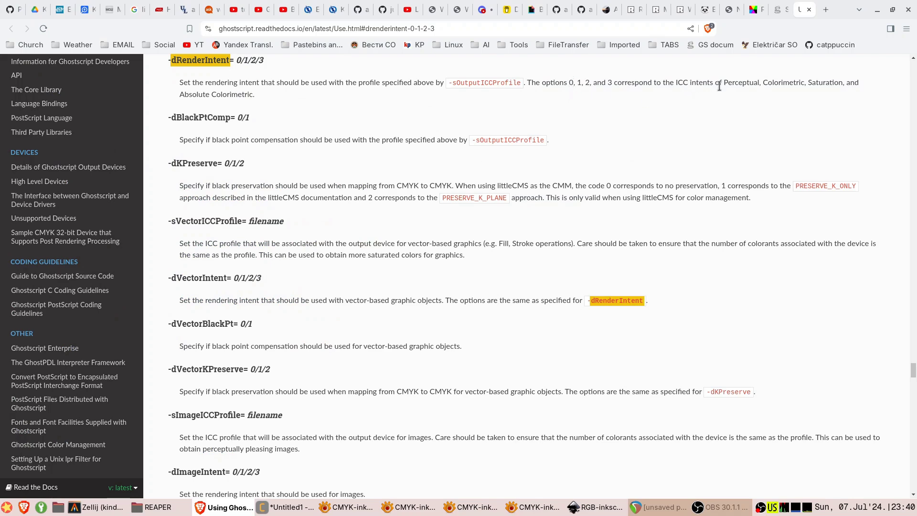
# Highlight the Perceptual and Colorimetric intents in the dRenderIntent description, and switch back to CudaText
pyautogui.moveTo(723, 83); pyautogui.dragTo(747, 82)
pyautogui.click(785, 84)
pyautogui.click(289, 507)
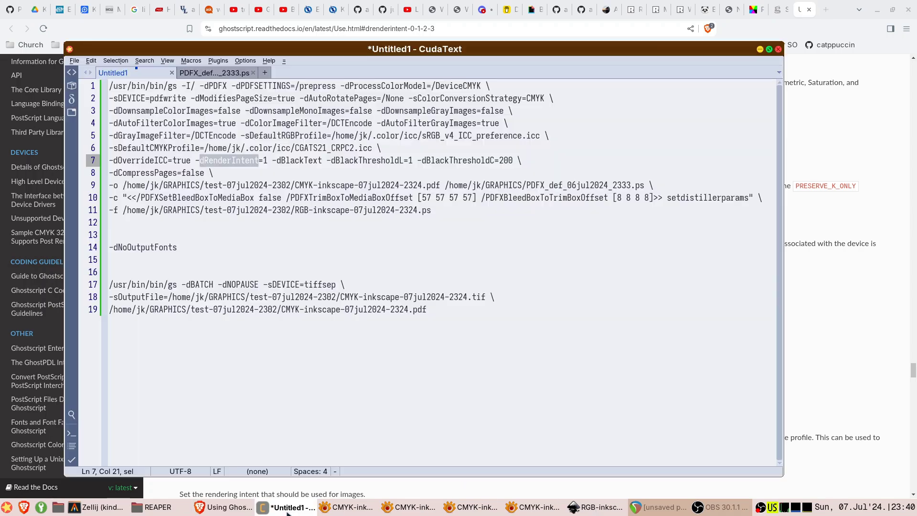
# Highlight dRenderIntent=1 in the seventh line, highlight the matching rendering intents in the browser documentation, and return to CudaText
pyautogui.moveTo(268, 161); pyautogui.dragTo(200, 163)
pyautogui.click(872, 96)
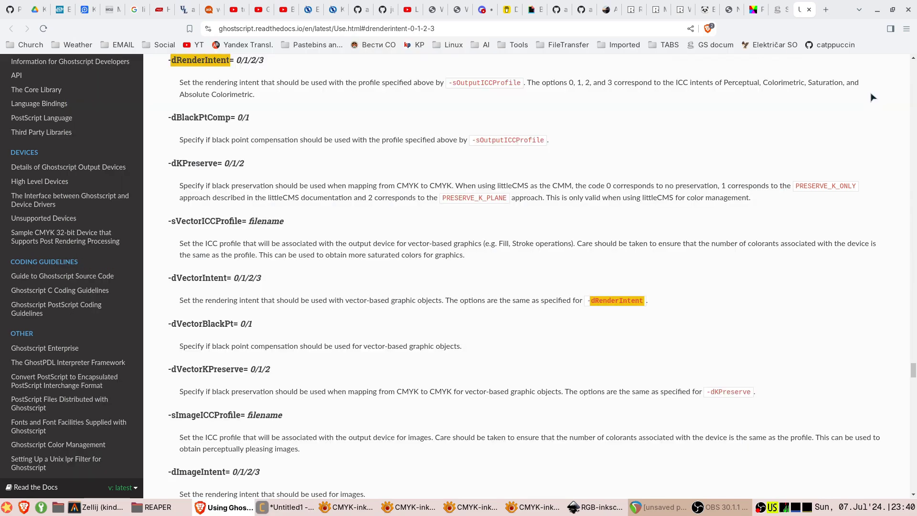
pyautogui.moveTo(766, 84); pyautogui.dragTo(260, 95)
pyautogui.click(300, 507)
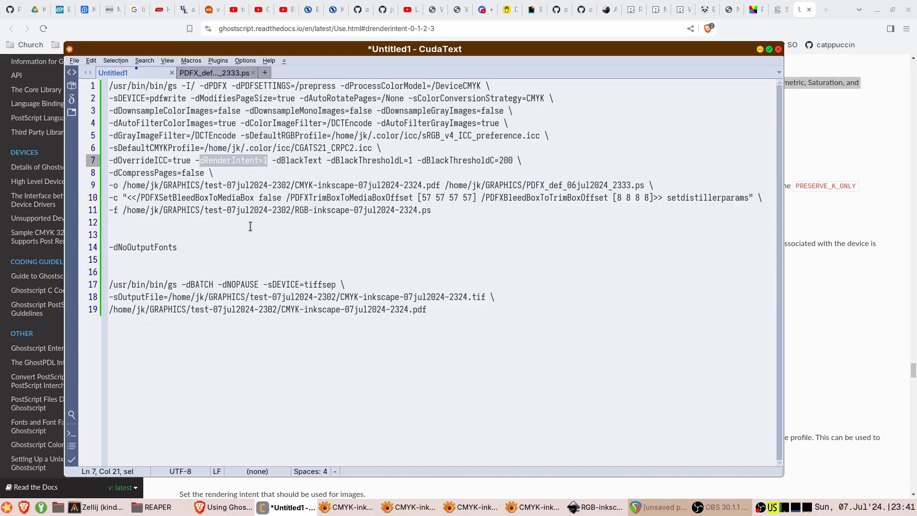
# Highlight the -dBlackText option in the seventh line, and switch to Inkscape to select the rotated Black-Text-3 object
pyautogui.click(276, 161)
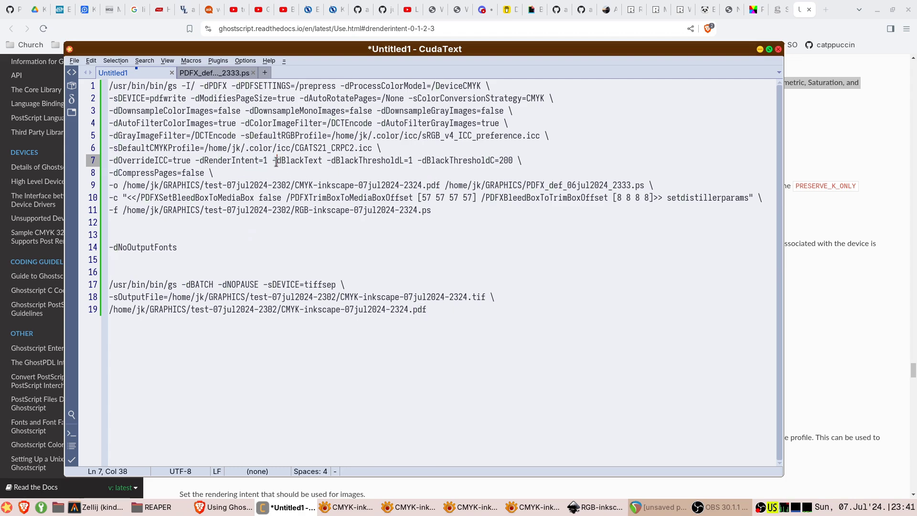
pyautogui.doubleClick(319, 162)
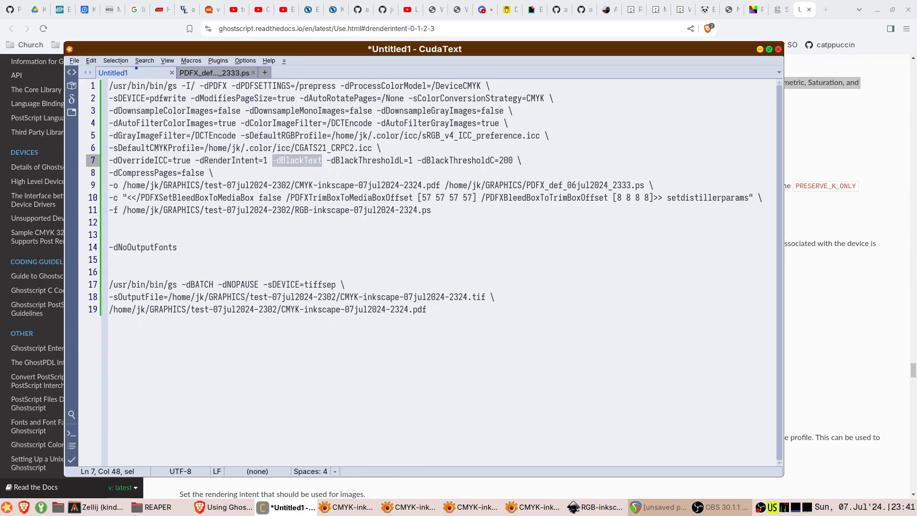
pyautogui.hotkey('alt', 'Tab')
pyautogui.click(319, 201)
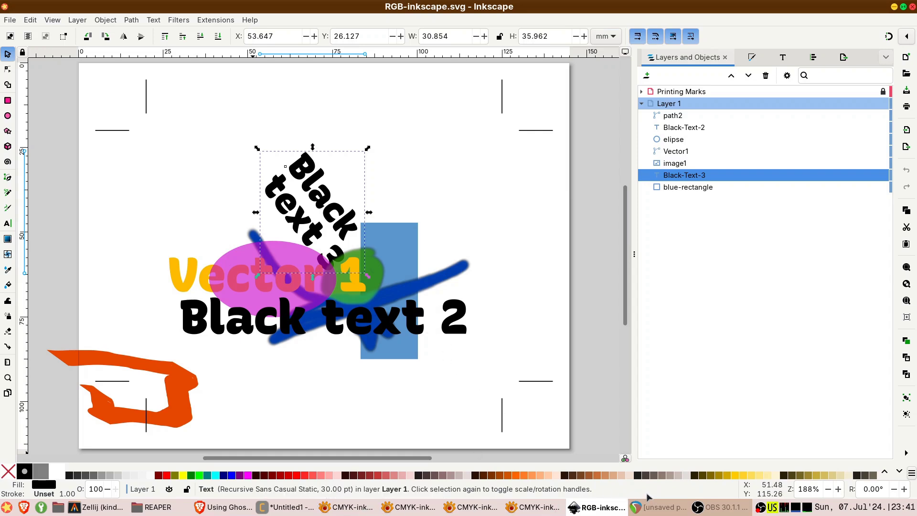
# Back in CudaText, highlight the -dBlackThresholdL=1 and -dBlackThresholdC=200 options and the -dBlackText option in the seventh line
pyautogui.moveTo(336, 162); pyautogui.dragTo(358, 160)
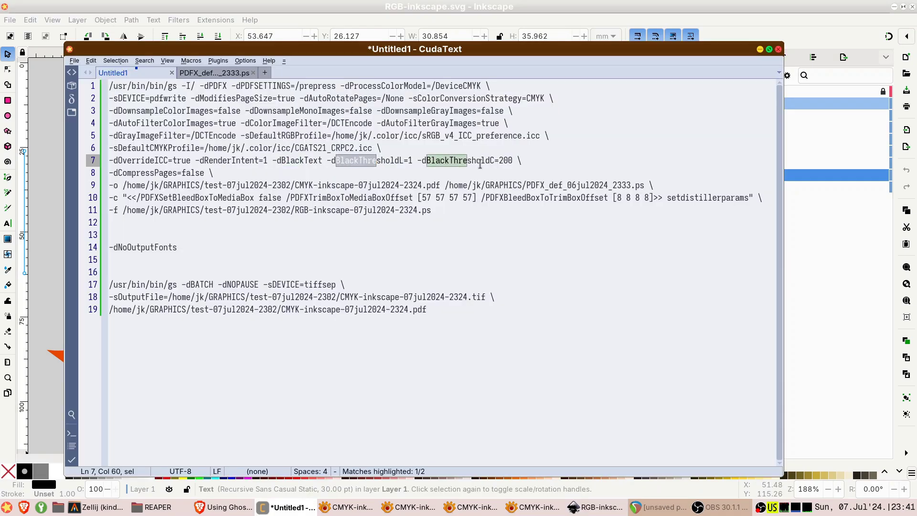
pyautogui.click(484, 163)
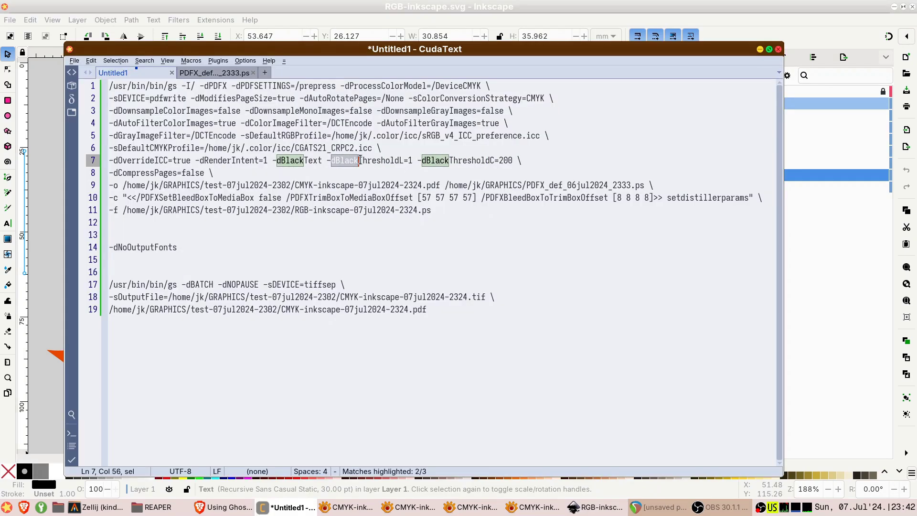
pyautogui.click(274, 162)
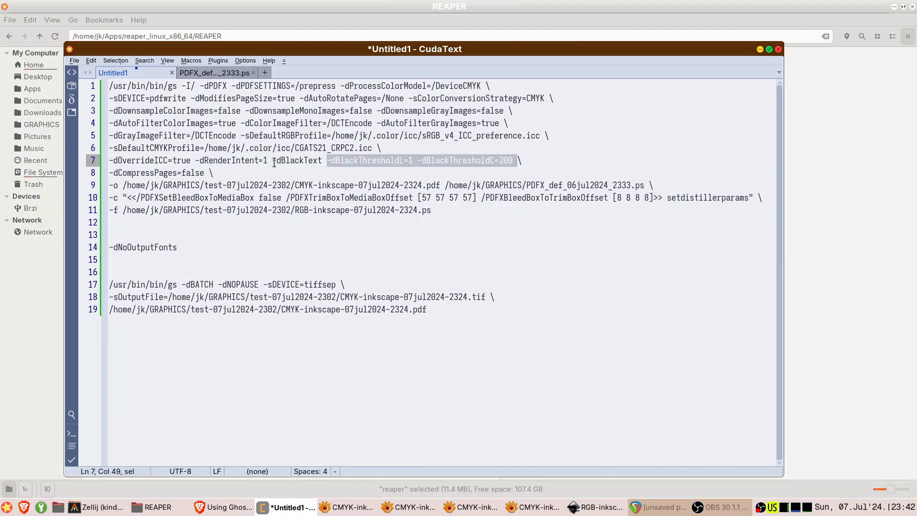
pyautogui.moveTo(273, 162); pyautogui.dragTo(323, 157)
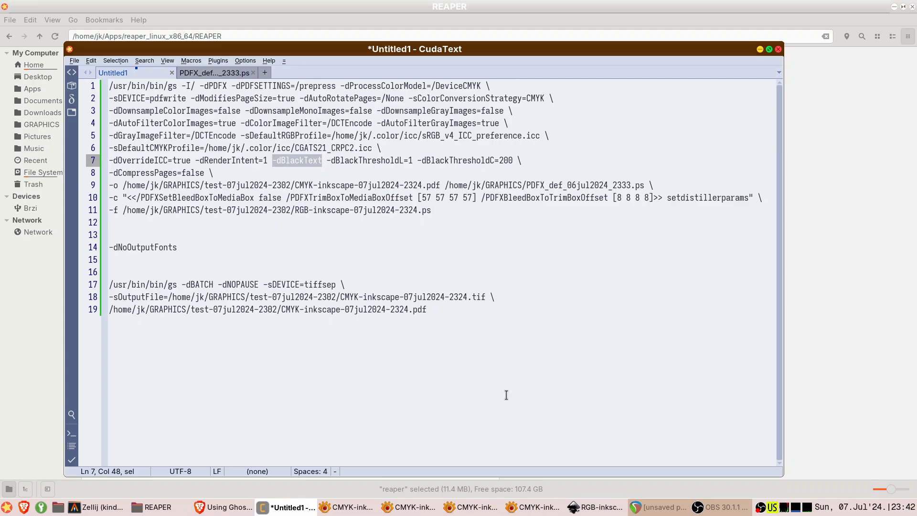
# Switch to Inkscape, select the Vector1 path and look at the Path commands, and return to the command in CudaText
pyautogui.click(596, 507)
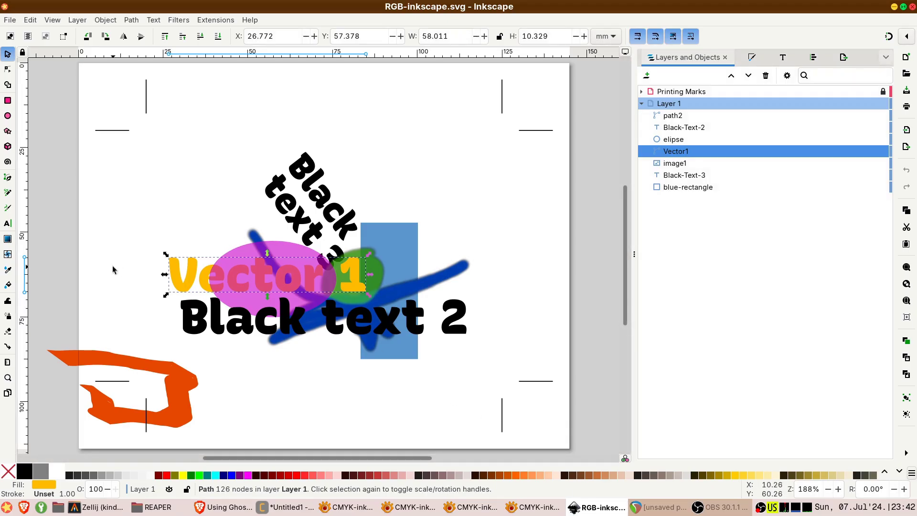
pyautogui.click(160, 273)
pyautogui.click(173, 279)
pyautogui.click(130, 20)
pyautogui.click(133, 21)
pyautogui.click(300, 506)
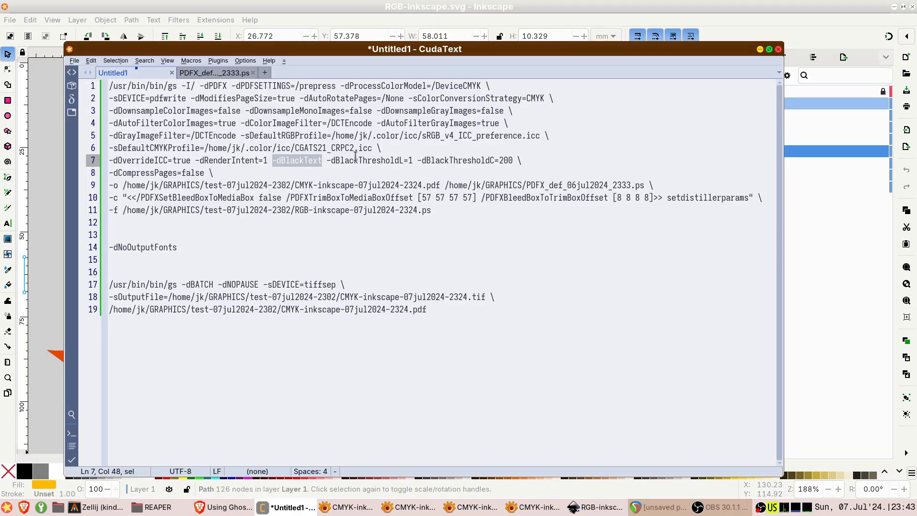
pyautogui.click(595, 508)
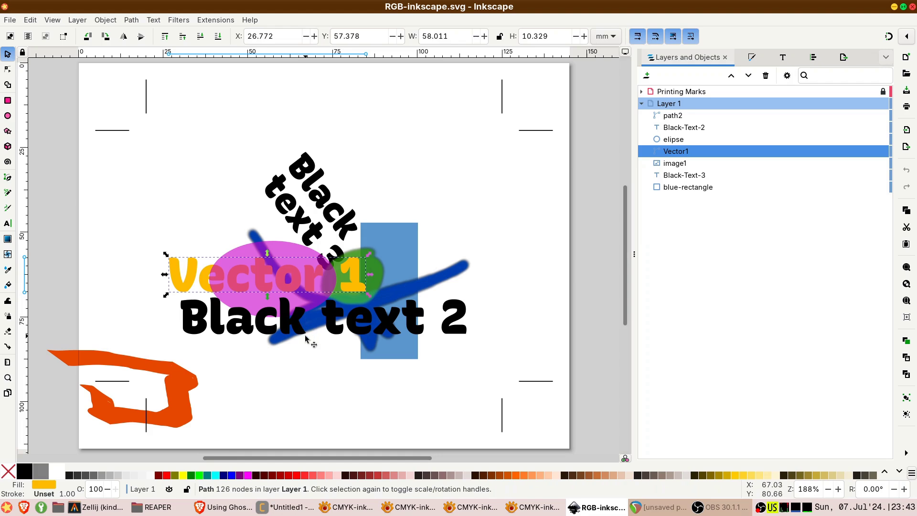
pyautogui.click(272, 507)
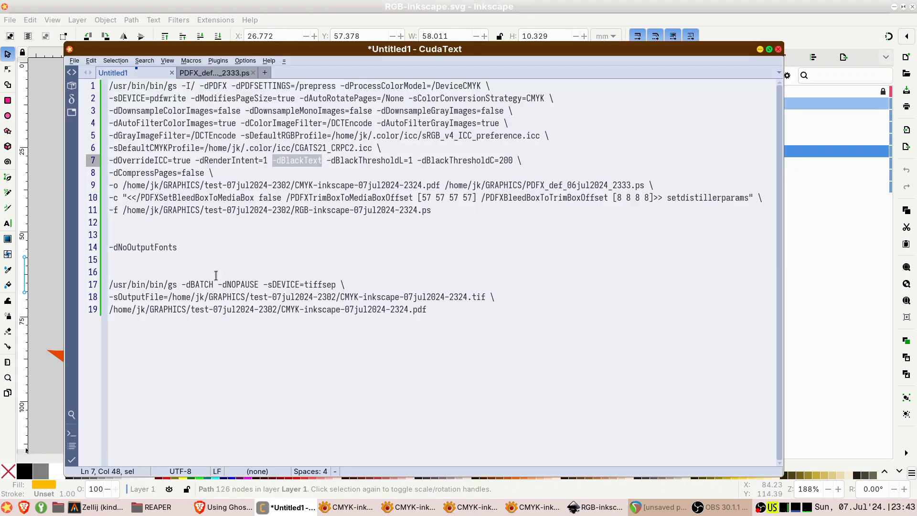
# Highlight -dCompressPages=false and the separate -dNoOutputFonts option, marking the start of the eighth line as its insertion point
pyautogui.moveTo(131, 174); pyautogui.dragTo(191, 174)
pyautogui.click(181, 248)
pyautogui.moveTo(181, 249); pyautogui.dragTo(109, 248)
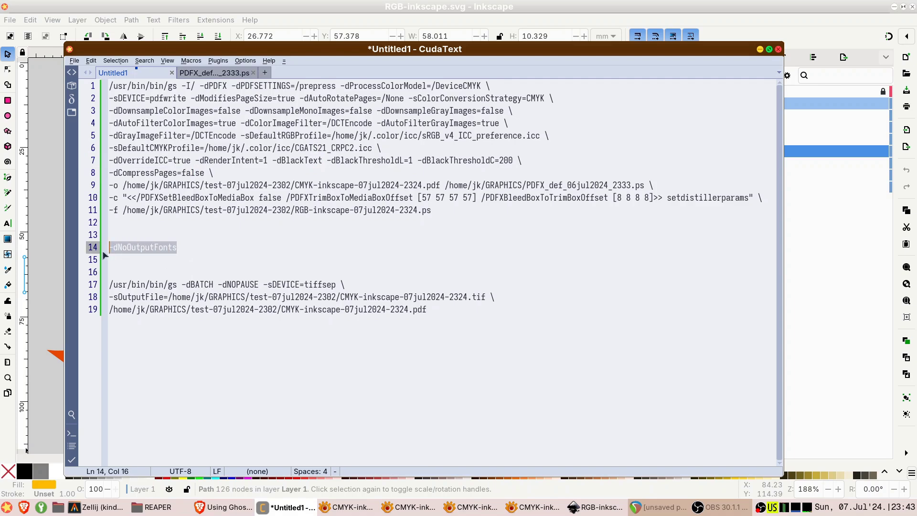
pyautogui.click(111, 173)
pyautogui.click(110, 173)
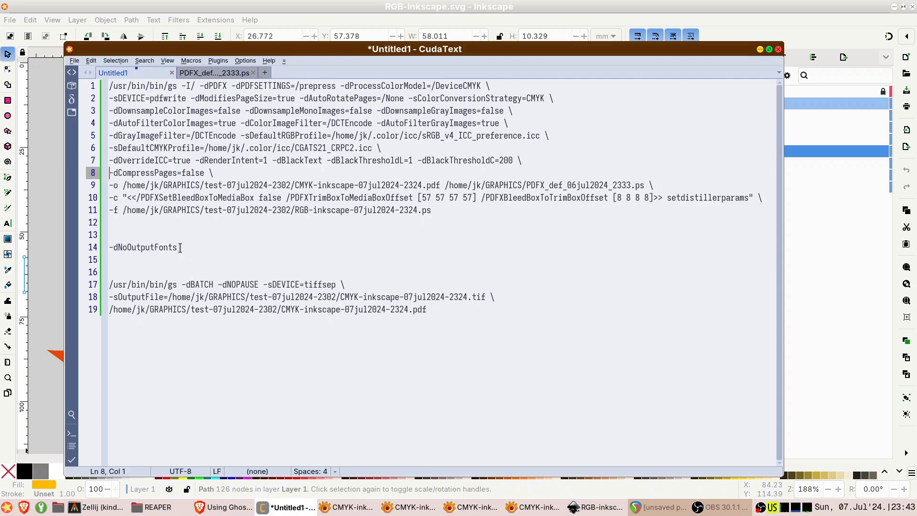
pyautogui.moveTo(181, 248); pyautogui.dragTo(110, 254)
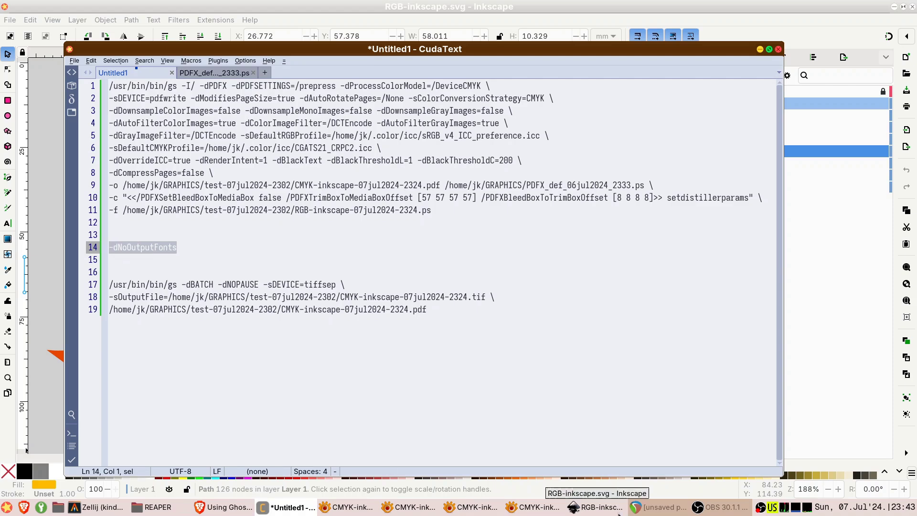
# Switch to Inkscape, select the Black-Text-3 text object as the font example, and return to CudaText
pyautogui.hotkey('alt', 'Tab')
pyautogui.click(317, 184)
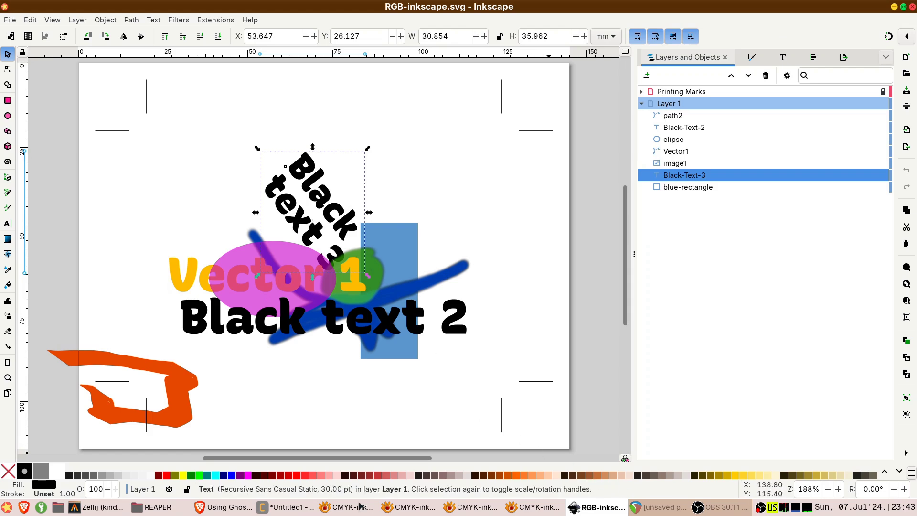
pyautogui.click(300, 509)
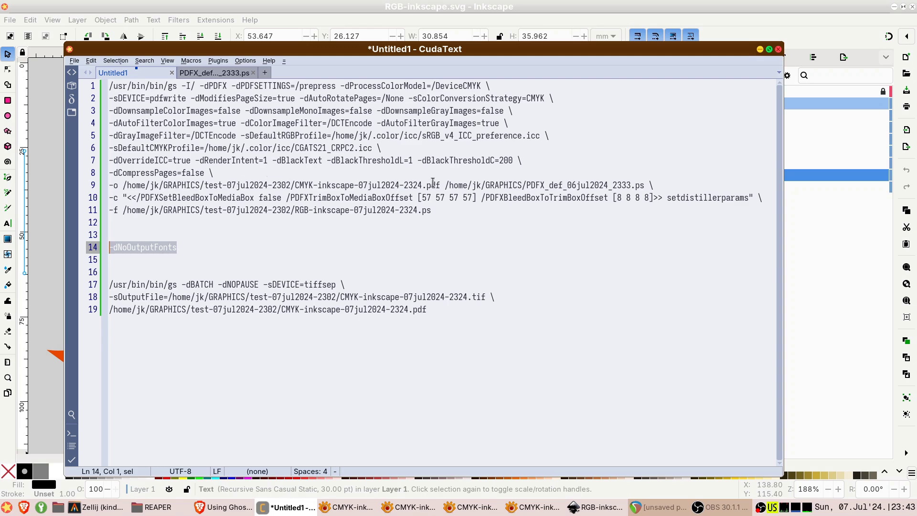
# Highlight the output file name CMYK-inkscape-07jul2024-2324.pdf and the definition file PDFX_def_06jul2024_2333.ps in the ninth line
pyautogui.moveTo(441, 186); pyautogui.dragTo(282, 180)
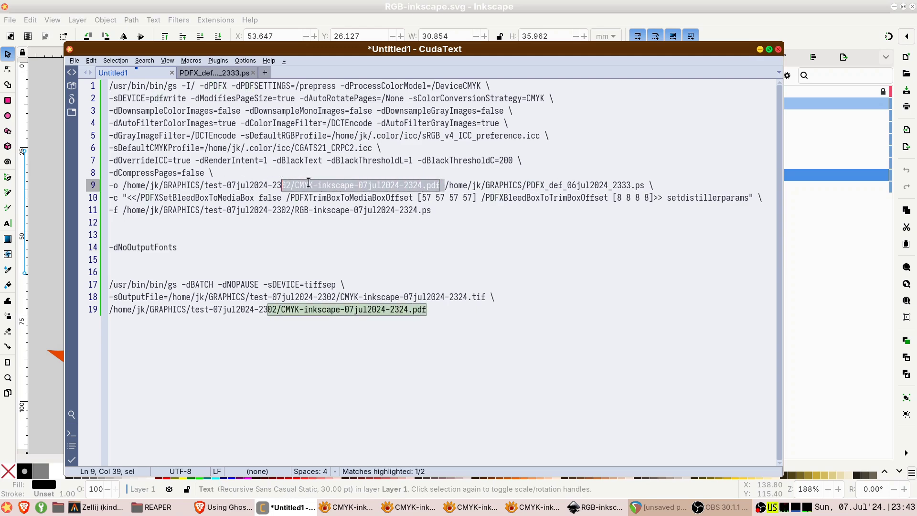
pyautogui.click(308, 184)
pyautogui.click(293, 185)
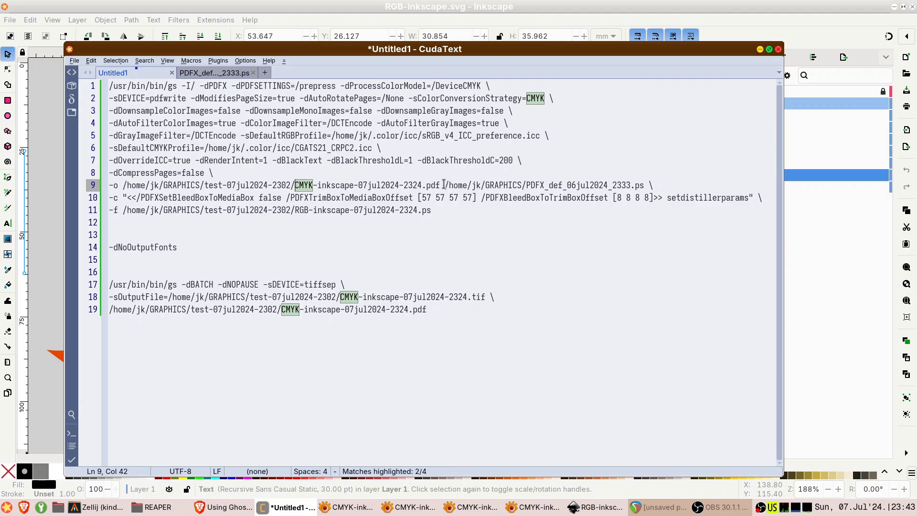
pyautogui.moveTo(440, 185); pyautogui.dragTo(295, 185)
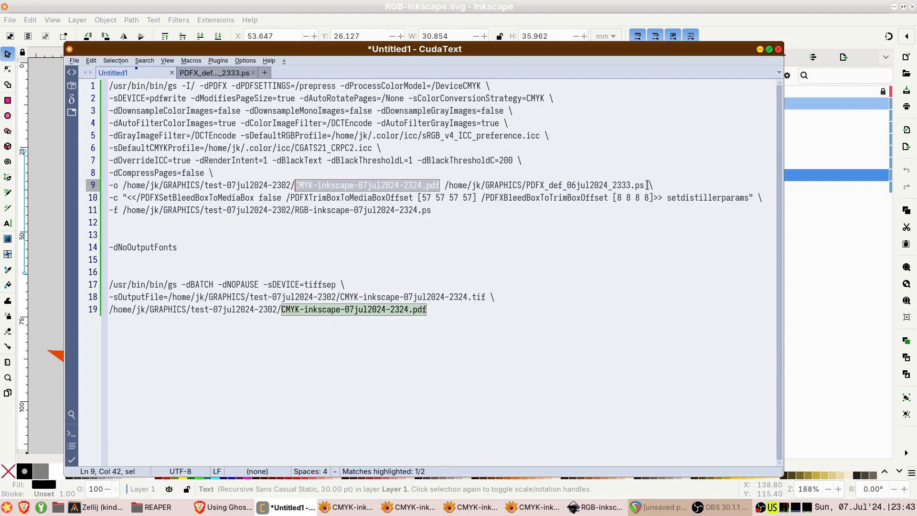
pyautogui.moveTo(647, 185); pyautogui.dragTo(517, 185)
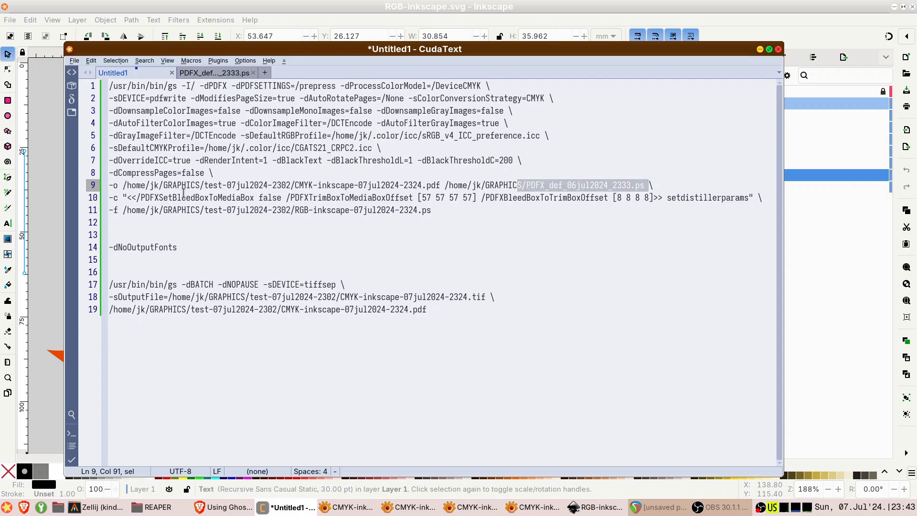
# Highlight the PDFXSetBleedBoxToMediaBox false setting and the PDFXTrimBoxToMediaBoxOffset setting with its first value in the tenth line
pyautogui.click(173, 198)
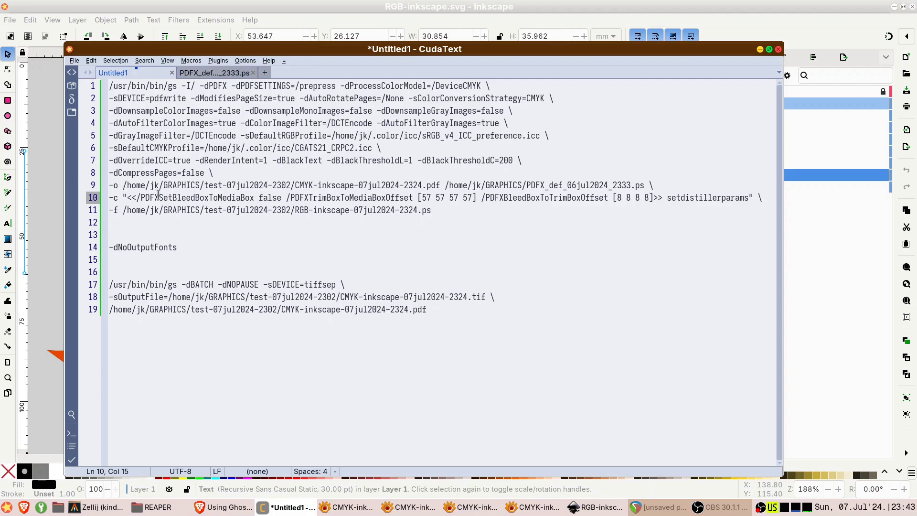
pyautogui.moveTo(158, 197); pyautogui.dragTo(191, 198)
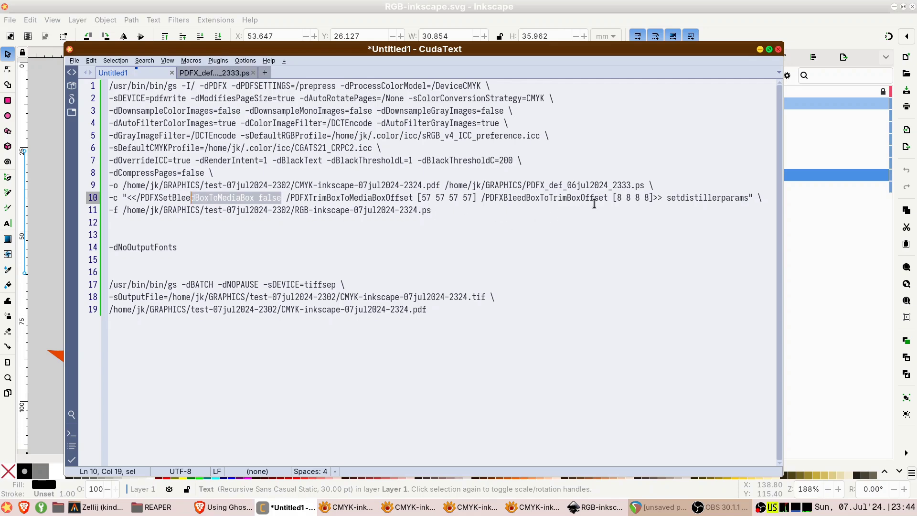
pyautogui.moveTo(475, 197); pyautogui.dragTo(311, 193)
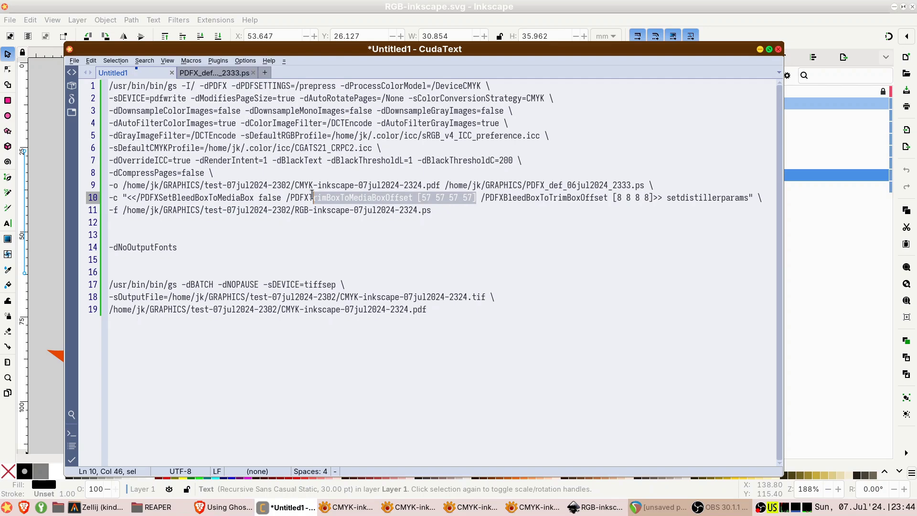
pyautogui.click(311, 193)
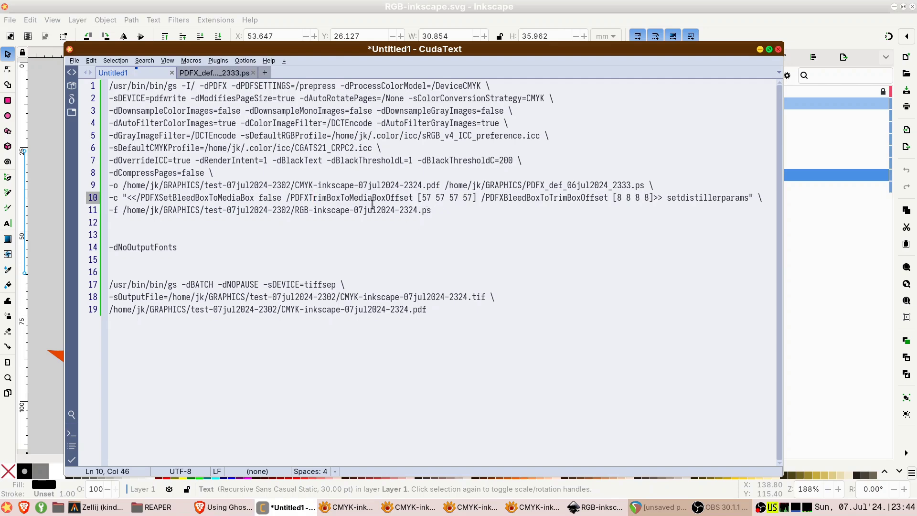
pyautogui.moveTo(430, 198); pyautogui.dragTo(420, 198)
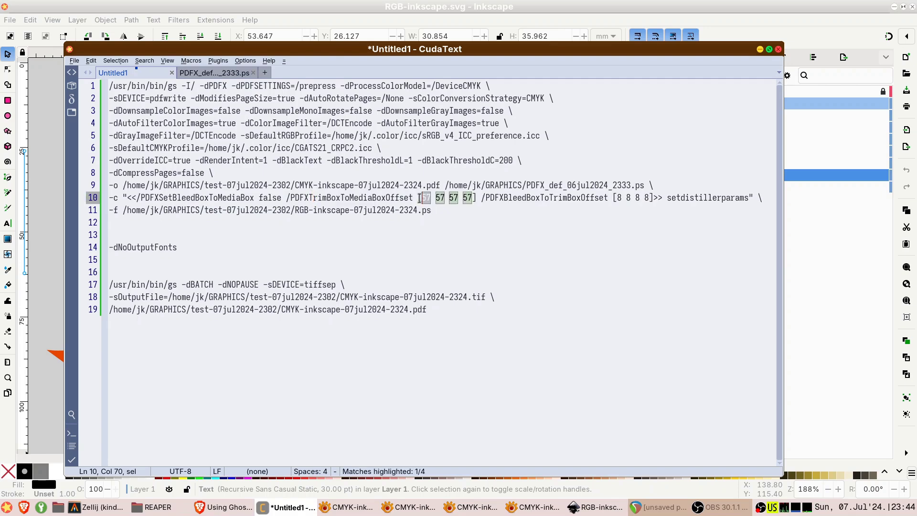
# Switch to Inkscape and deselect the Black-Text-3 object with the Selector tool
pyautogui.click(583, 508)
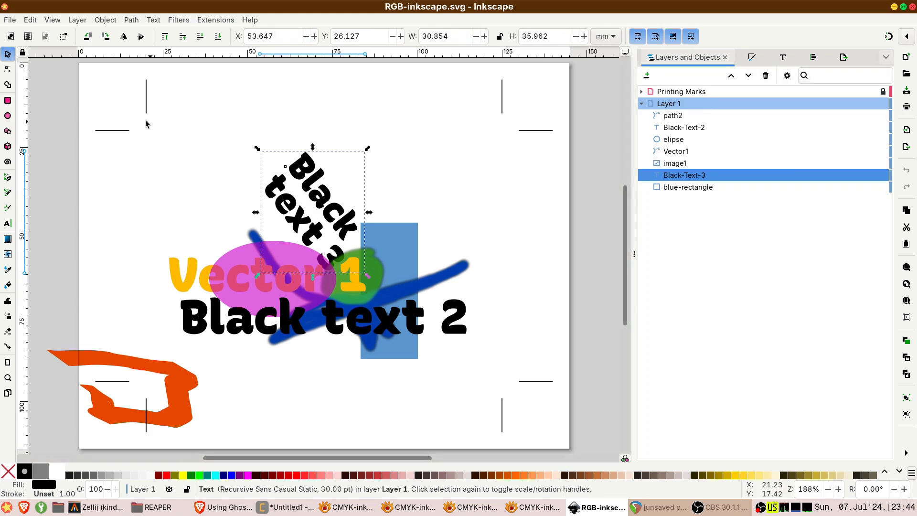
pyautogui.click(8, 103)
pyautogui.click(8, 54)
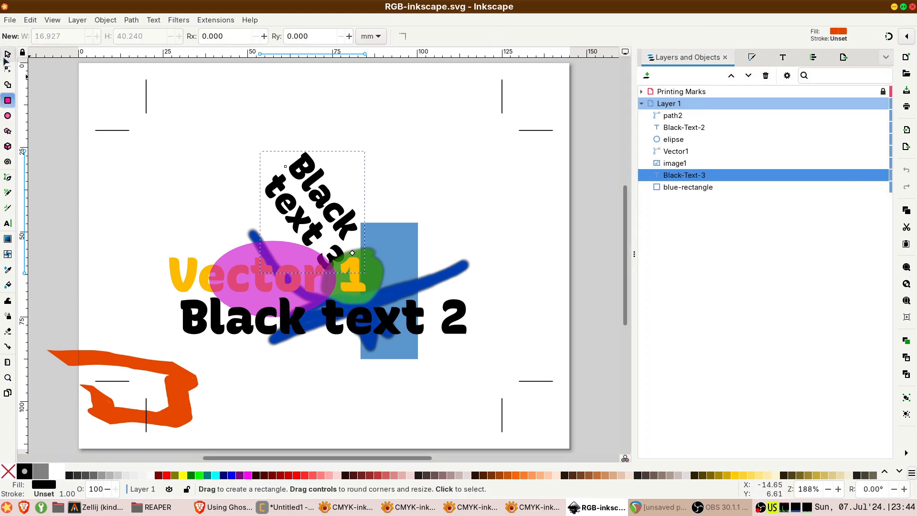
pyautogui.click(53, 95)
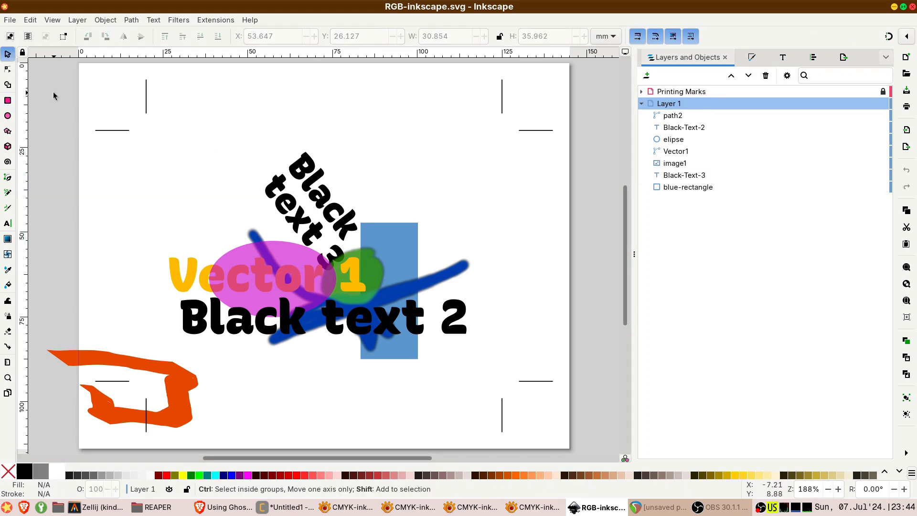
# Open the Document Properties of RGB-inkscape.svg and point out the front page's width and height
pyautogui.hotkey('ctrl', 'shift', 'd')
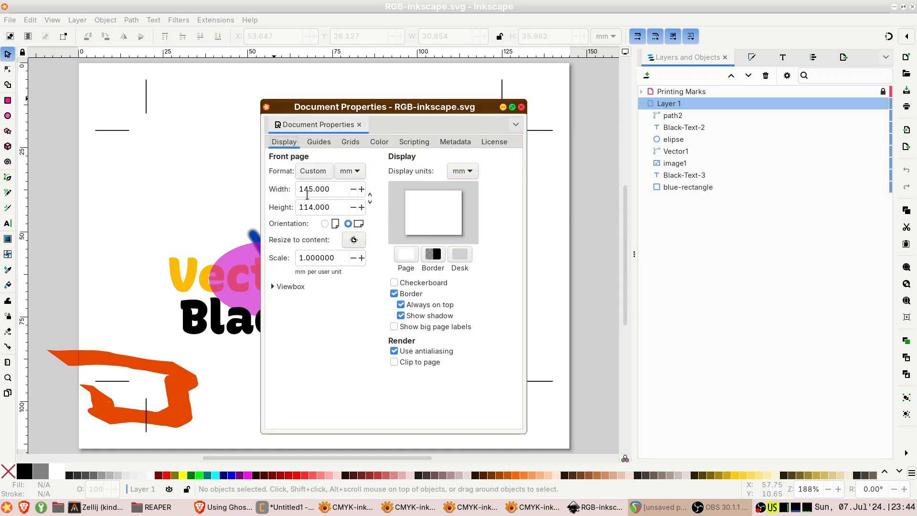
pyautogui.click(304, 190)
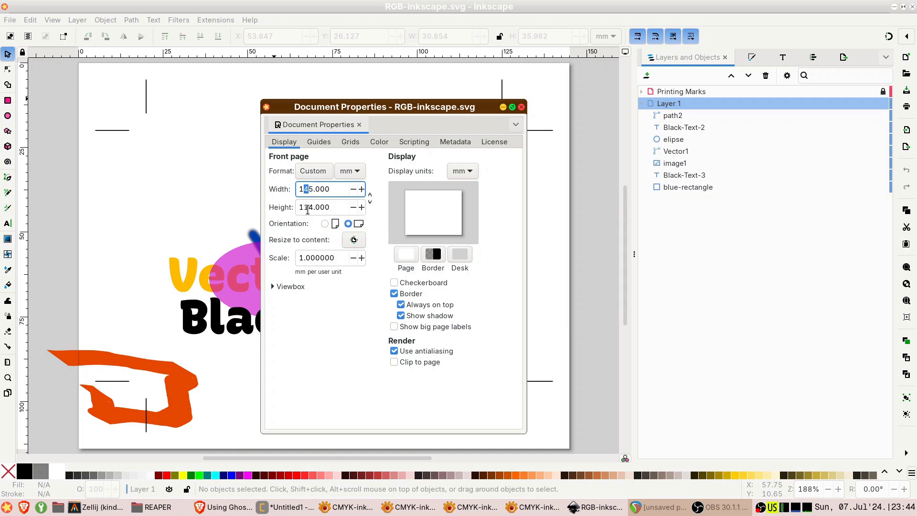
pyautogui.click(308, 209)
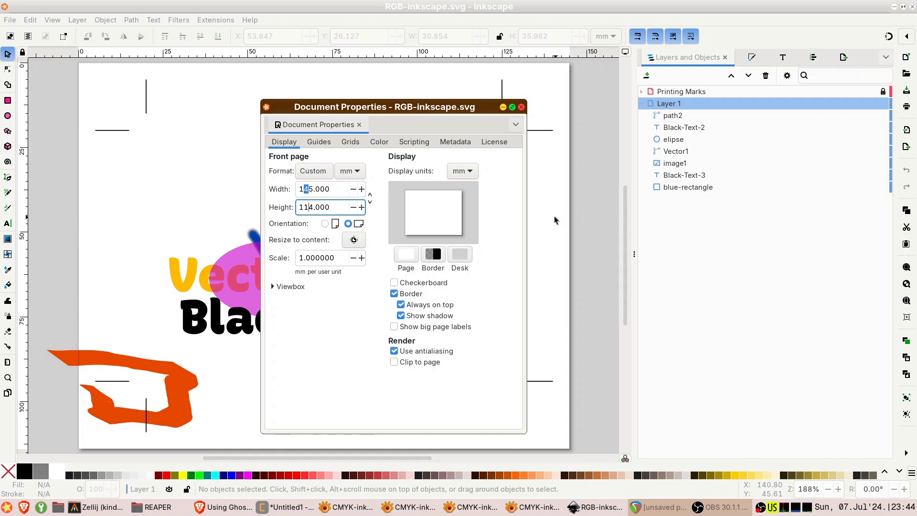
pyautogui.click(324, 191)
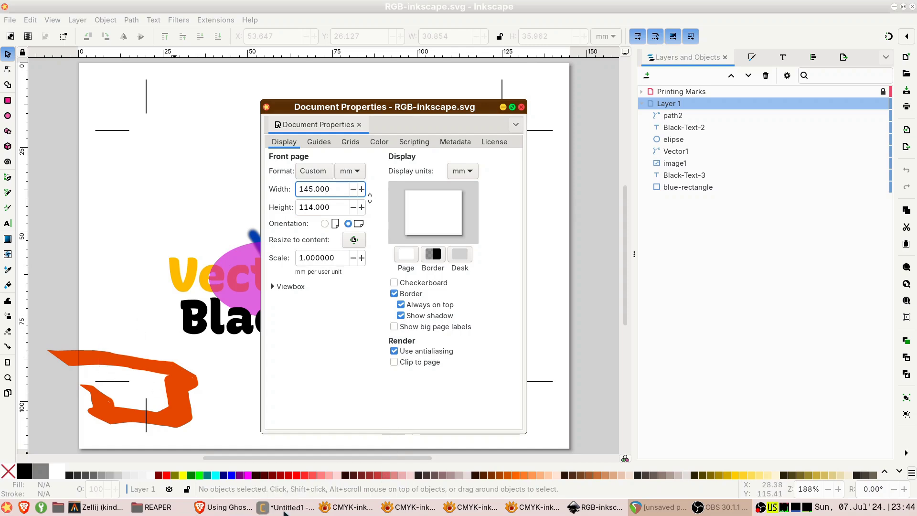
# Switch to CudaText and point out the trim offset values [57 57 57 57] and bleed offset values [8 8 8 8] in the tenth line
pyautogui.click(287, 508)
pyautogui.click(472, 198)
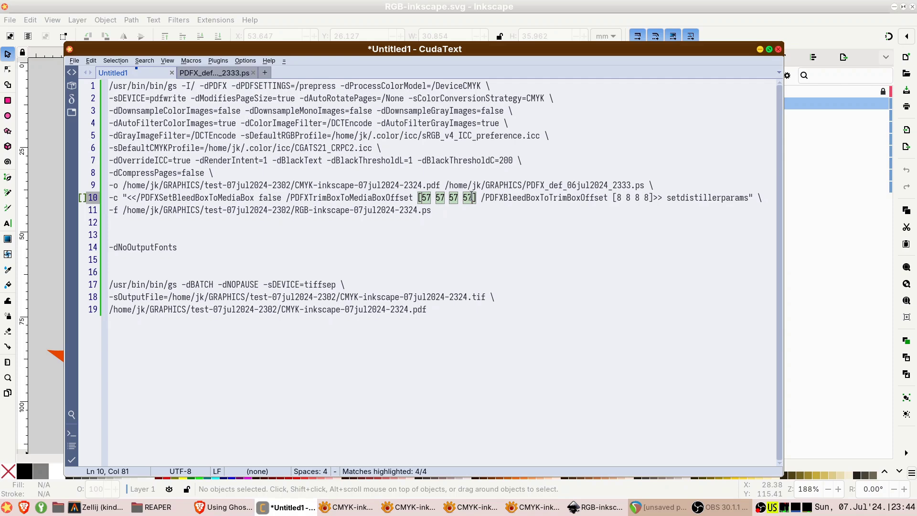
pyautogui.moveTo(469, 197); pyautogui.dragTo(464, 197)
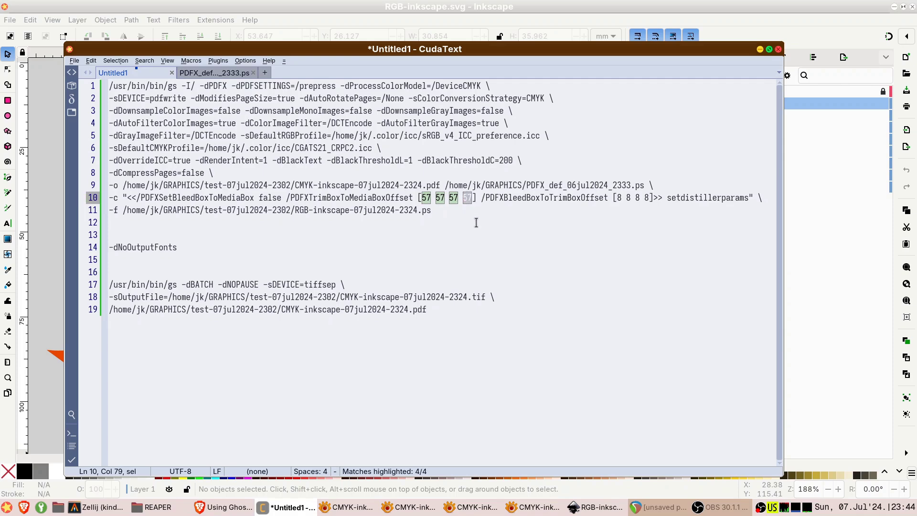
pyautogui.click(436, 198)
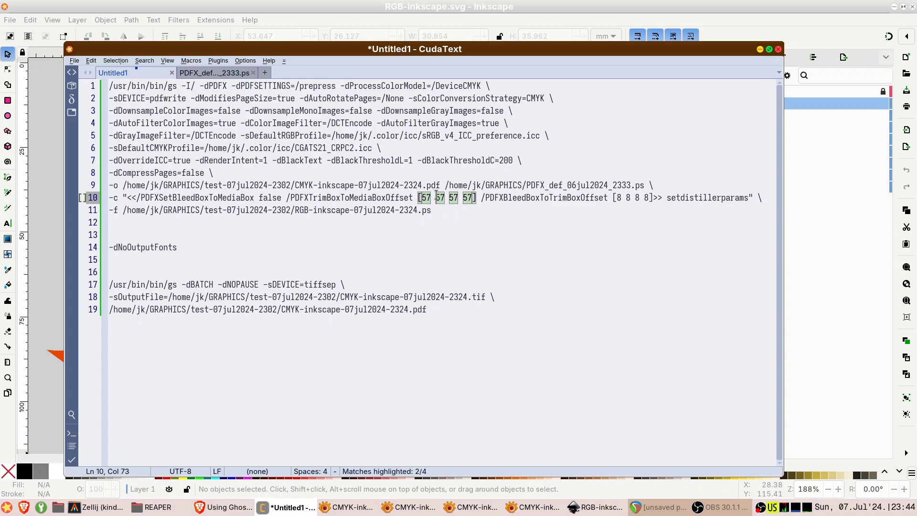
pyautogui.click(507, 199)
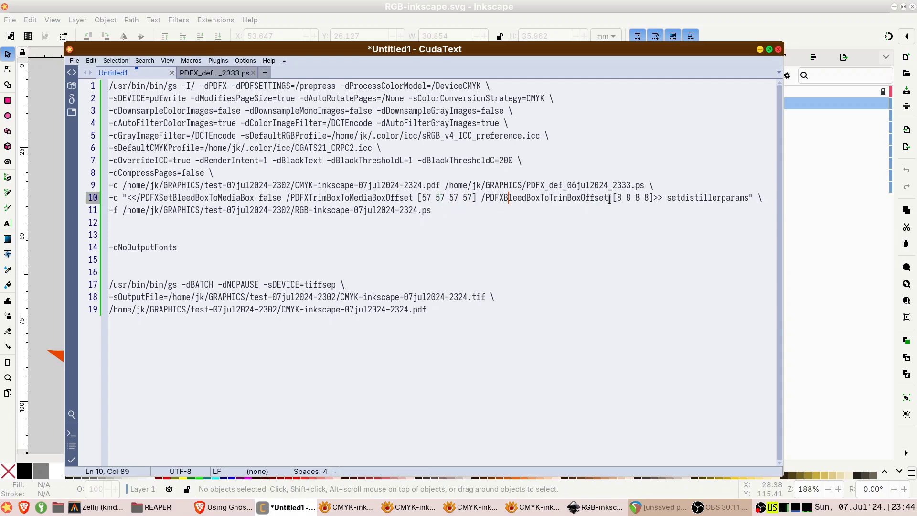
pyautogui.doubleClick(647, 197)
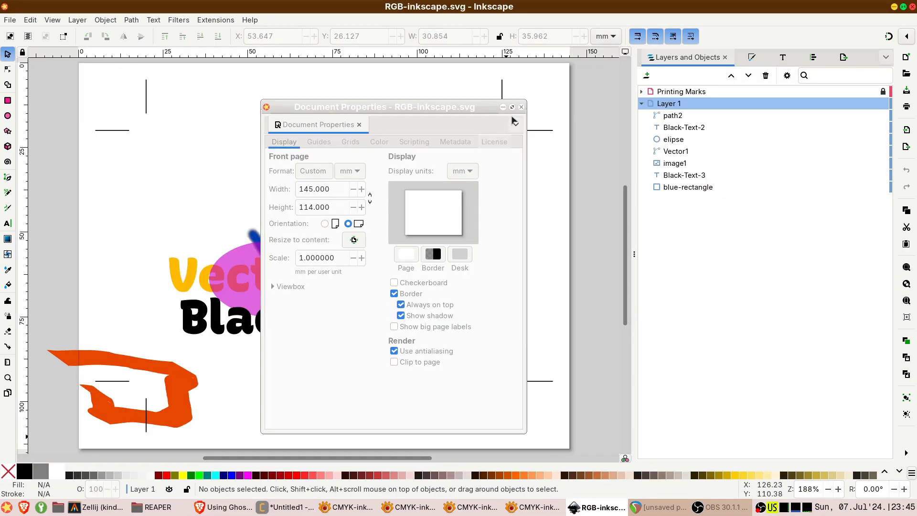
# Close Inkscape's Document Properties and select the whole Ghostscript conversion command, lines 1 to 11, in CudaText
pyautogui.click(522, 109)
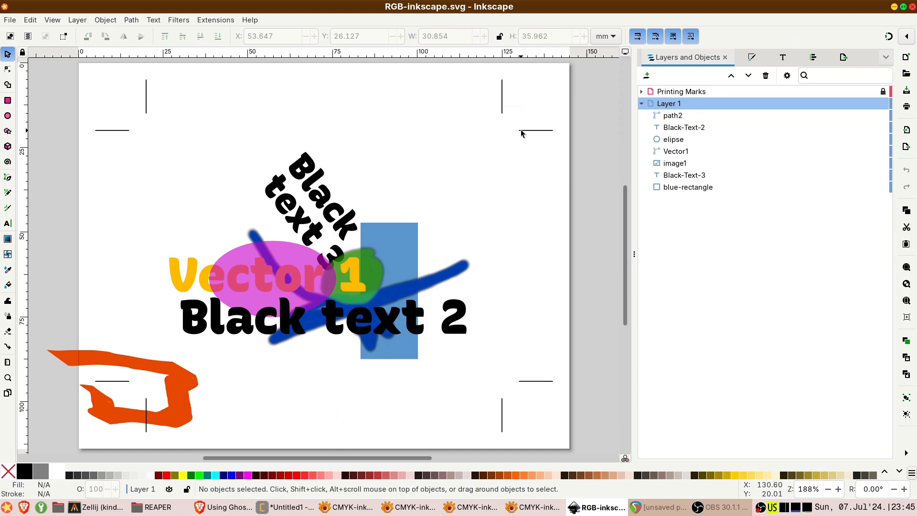
pyautogui.hotkey('alt', 'Tab')
pyautogui.moveTo(451, 211); pyautogui.dragTo(24, 52)
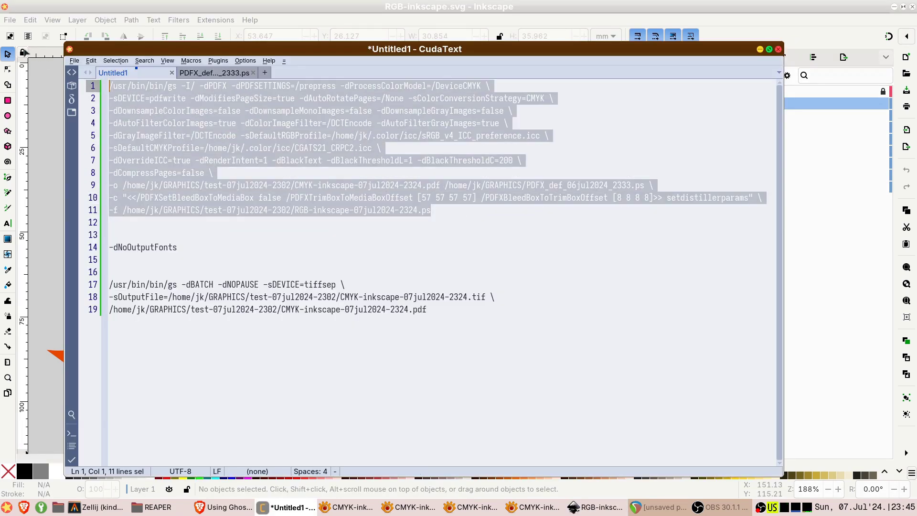
# Locate CMYK-inkscape-07jul2024-2324.pdf in the file manager, view it in the Brave browser and test selecting its black text
pyautogui.click(160, 511)
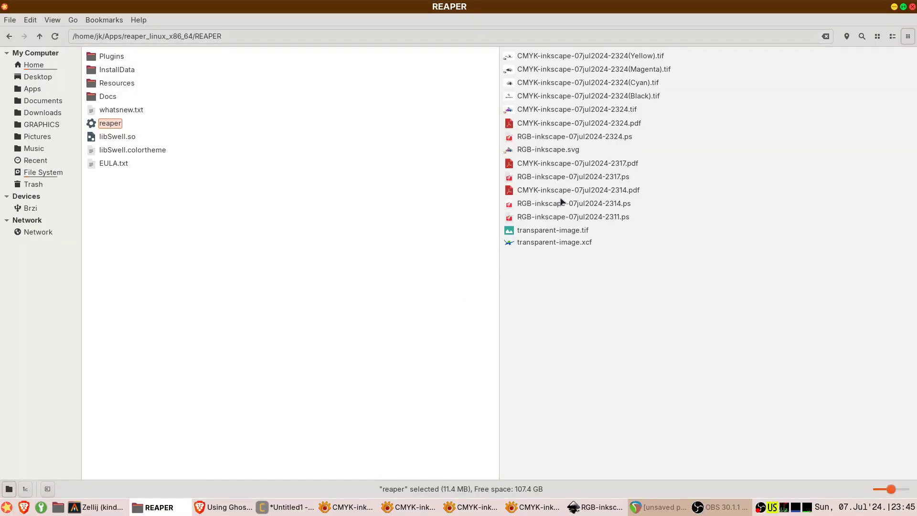
pyautogui.click(571, 125)
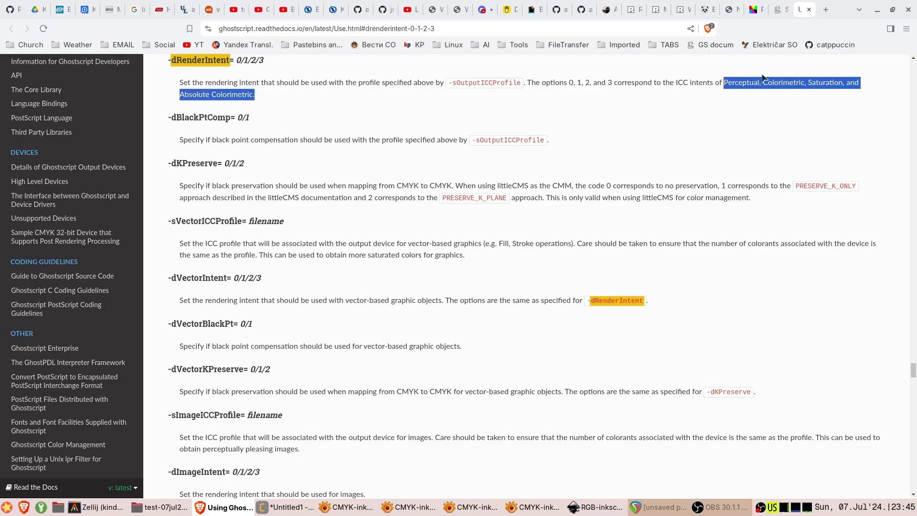
pyautogui.click(222, 507)
pyautogui.click(731, 10)
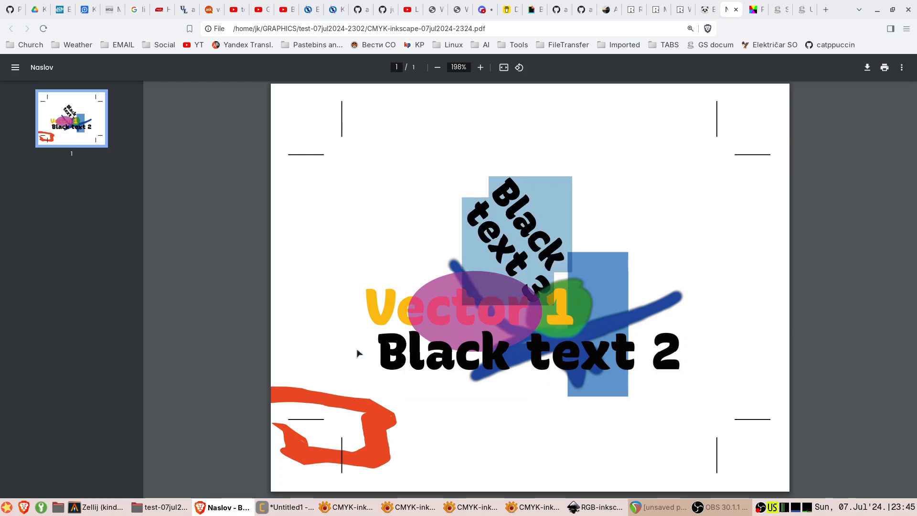
pyautogui.moveTo(378, 353); pyautogui.dragTo(522, 358)
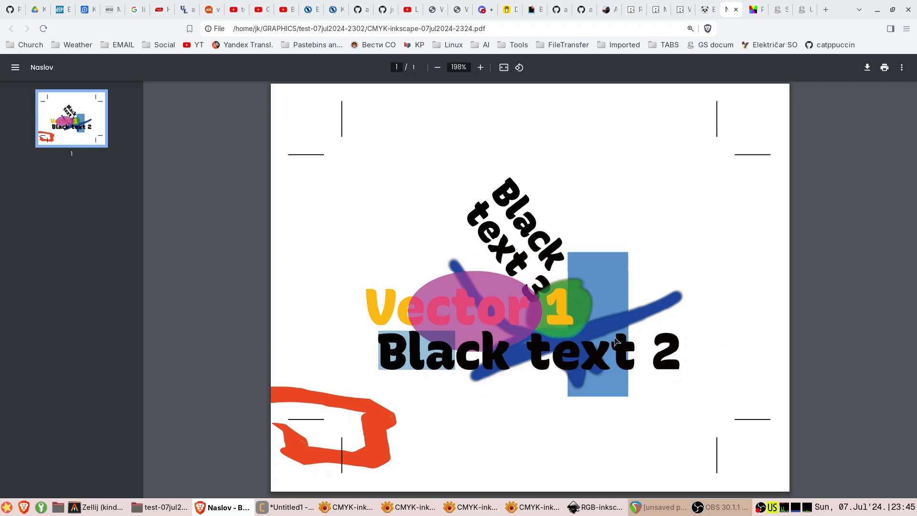
# Switch to Inkscape and select each Layer 1 object in turn, from blue-rectangle up through the stack to path2
pyautogui.click(595, 508)
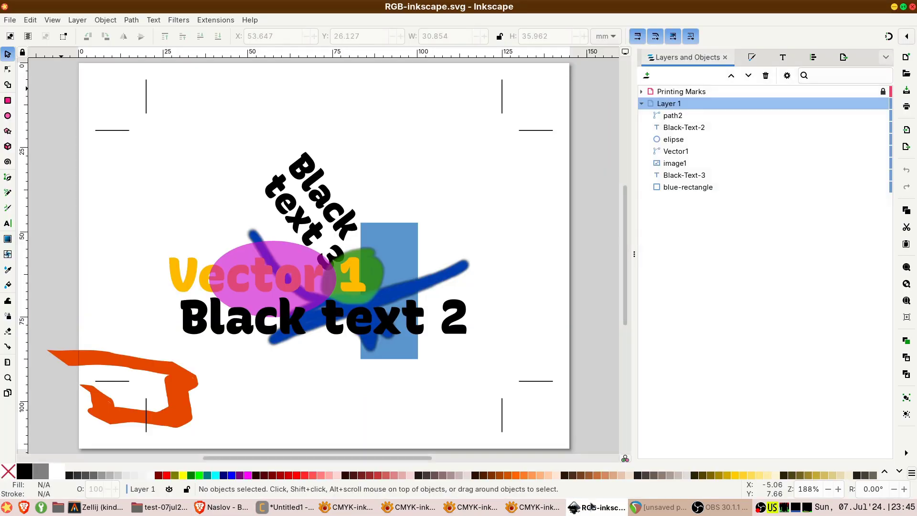
pyautogui.click(694, 191)
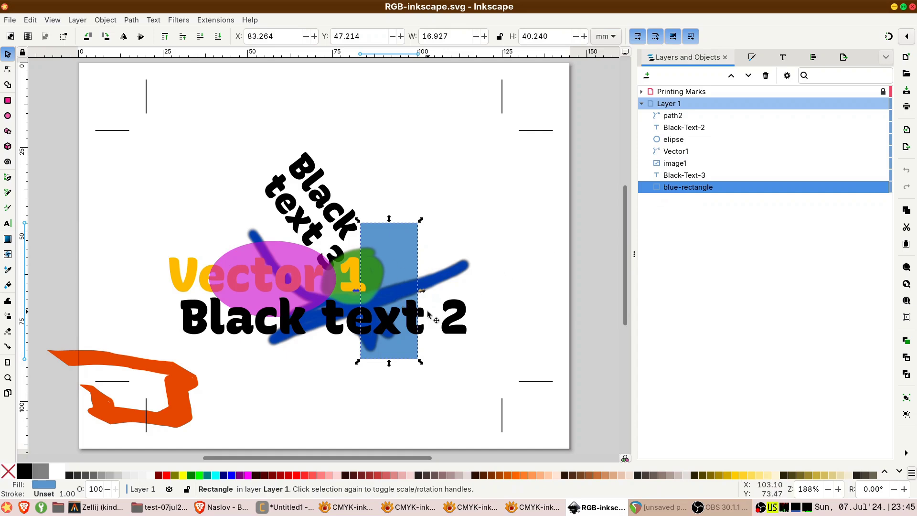
pyautogui.click(686, 180)
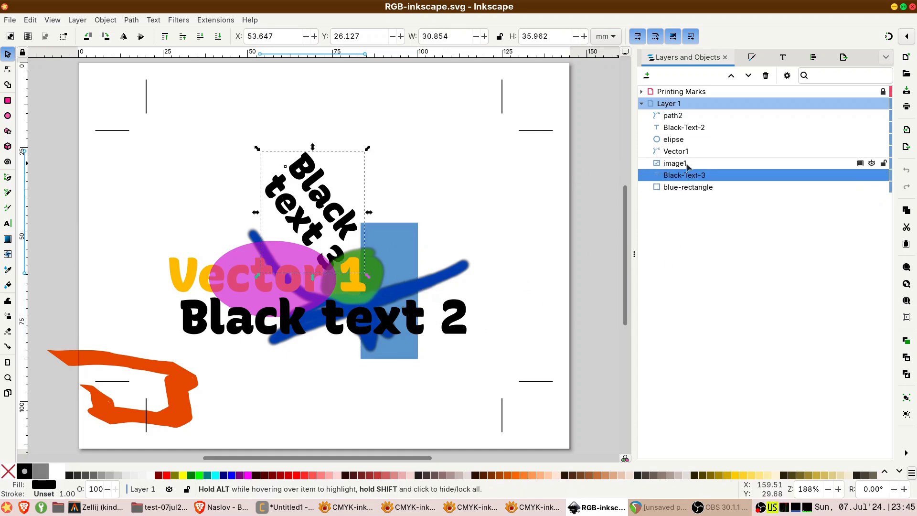
pyautogui.click(683, 165)
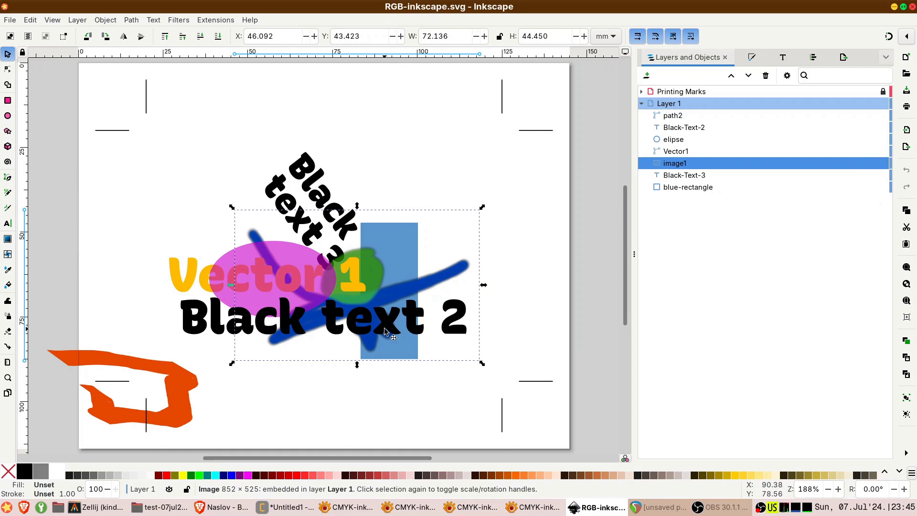
pyautogui.click(673, 151)
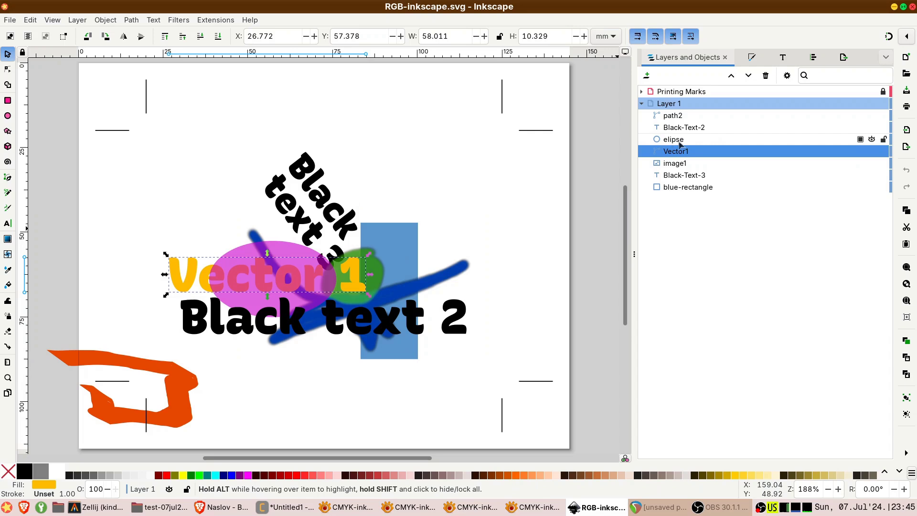
pyautogui.click(680, 143)
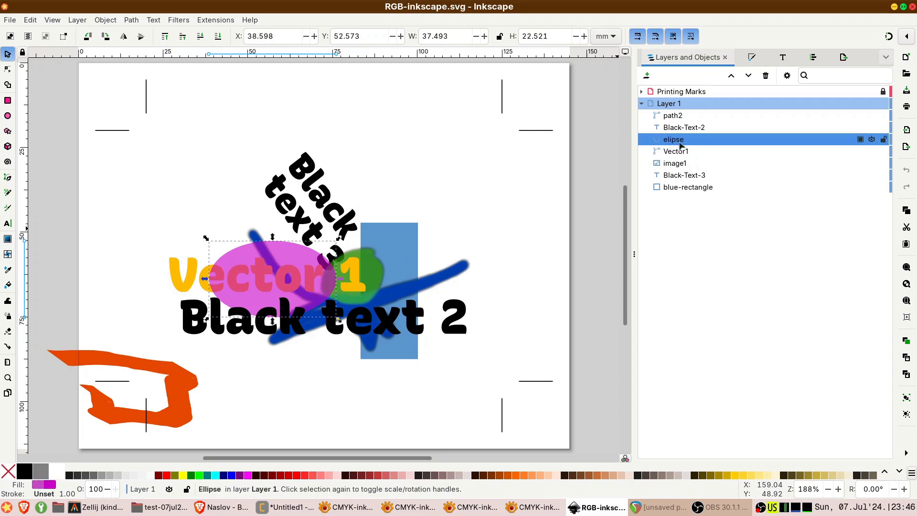
pyautogui.click(674, 129)
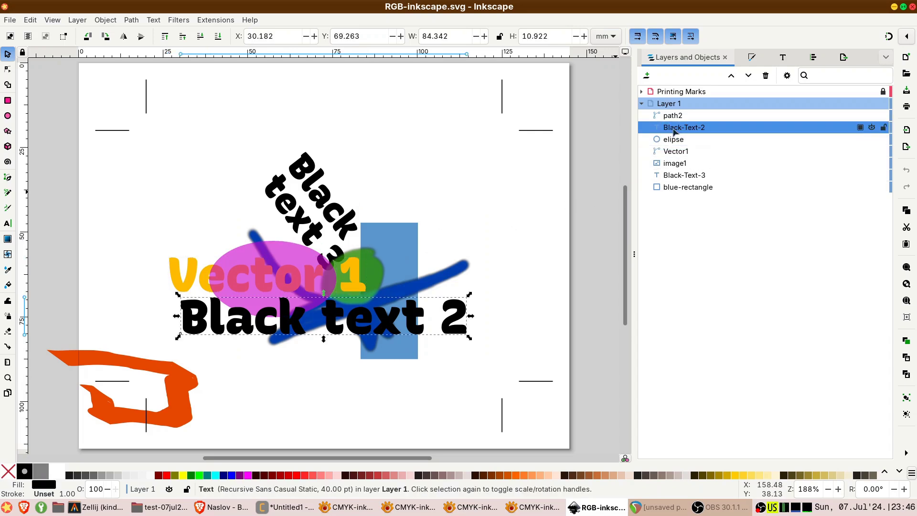
pyautogui.click(671, 117)
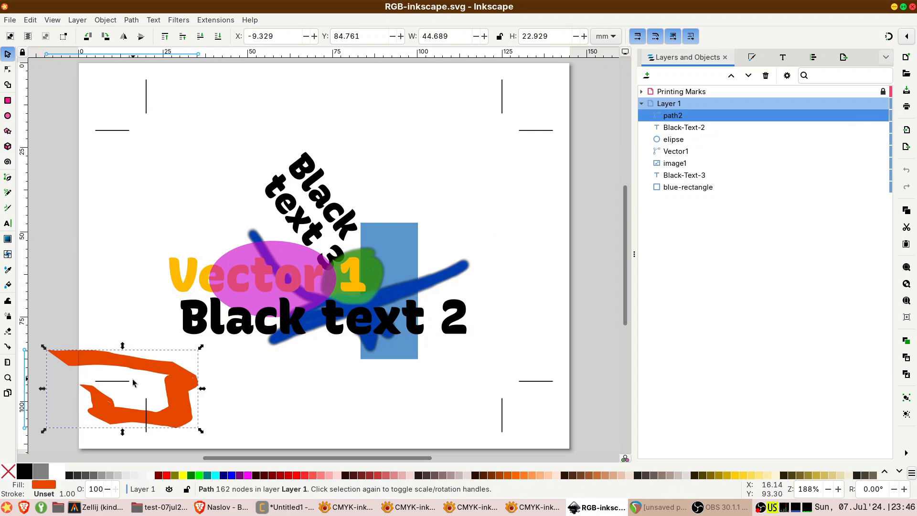
# Return to the CMYK PDF in Brave and test whether Black text 2 and Black text 3 can be selected as text
pyautogui.hotkey('alt', 'Tab')
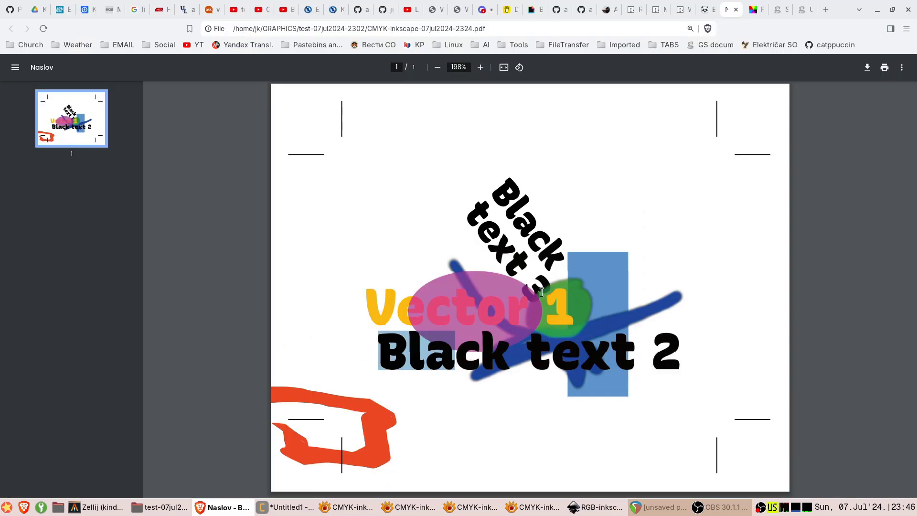
pyautogui.click(423, 350)
pyautogui.moveTo(383, 350); pyautogui.dragTo(460, 368)
pyautogui.click(385, 350)
pyautogui.moveTo(385, 349); pyautogui.dragTo(454, 349)
pyautogui.click(425, 354)
pyautogui.moveTo(382, 353); pyautogui.dragTo(454, 354)
pyautogui.click(400, 362)
pyautogui.moveTo(381, 352); pyautogui.dragTo(446, 352)
pyautogui.moveTo(385, 356); pyautogui.dragTo(445, 355)
pyautogui.moveTo(505, 188); pyautogui.dragTo(548, 282)
pyautogui.click(537, 287)
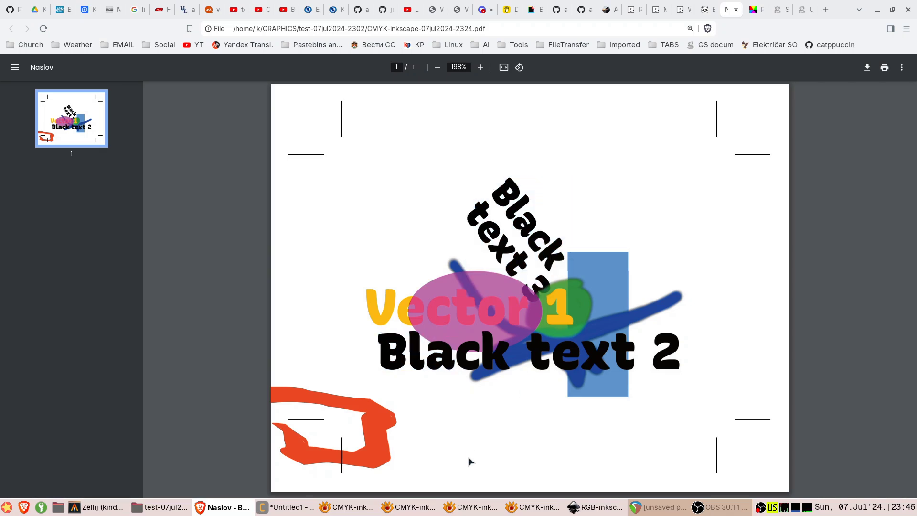
# Switch to the PressPDF check of CMYK-inkscape-07jul2024-2324.pdf and view its PDF/X printing standard result
pyautogui.click(754, 10)
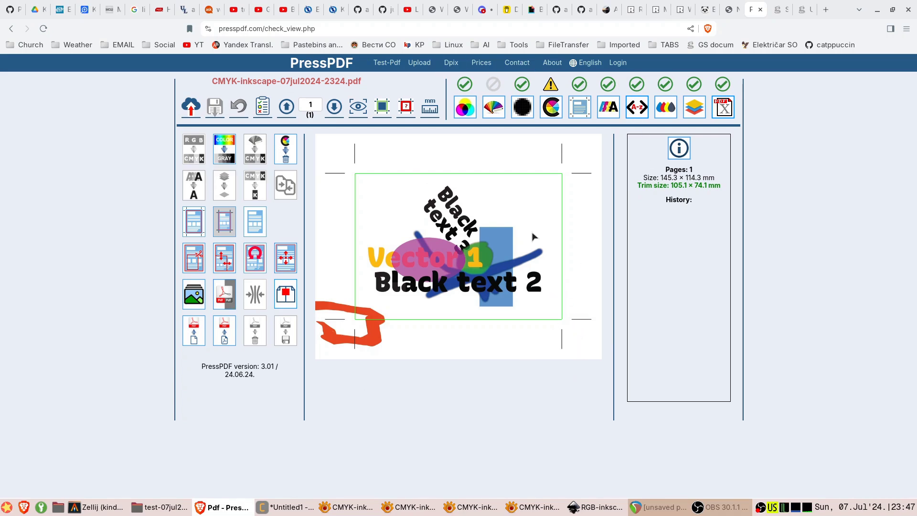
pyautogui.click(723, 112)
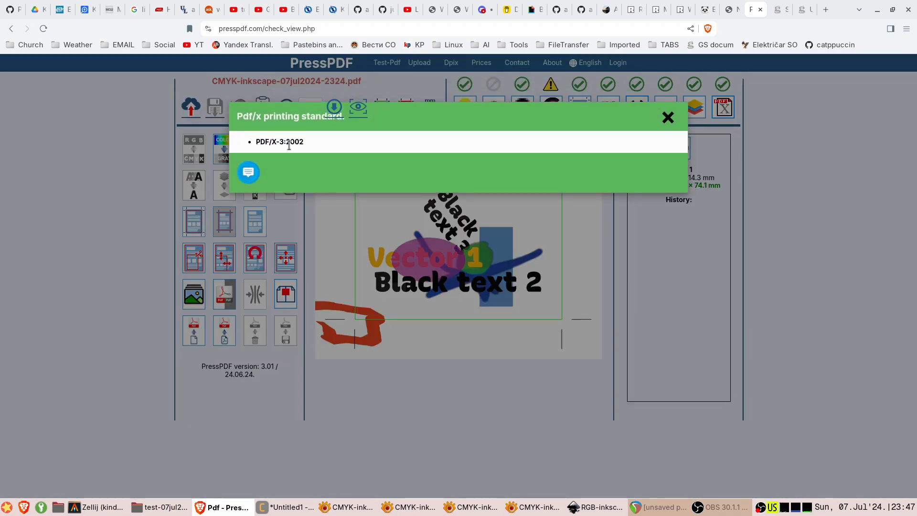
pyautogui.click(668, 117)
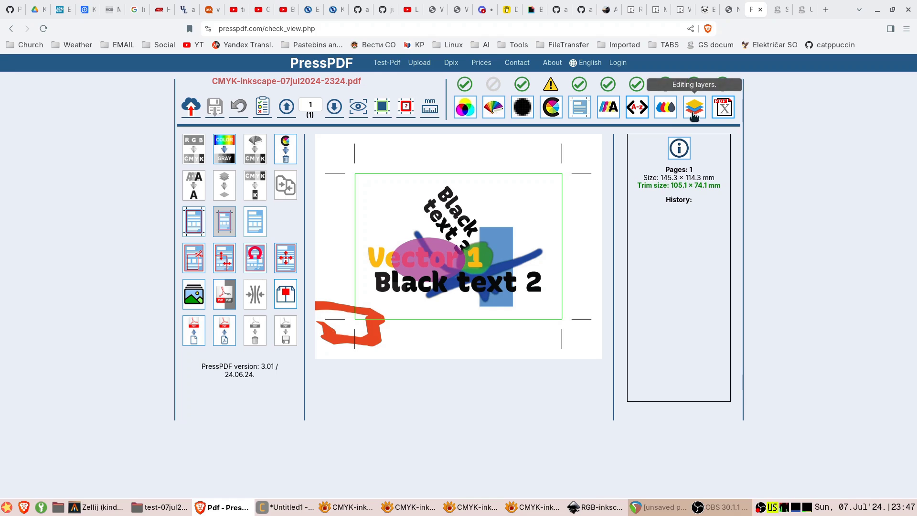
# View the PressPDF results for editing layers and for the maximum paint layer
pyautogui.click(694, 107)
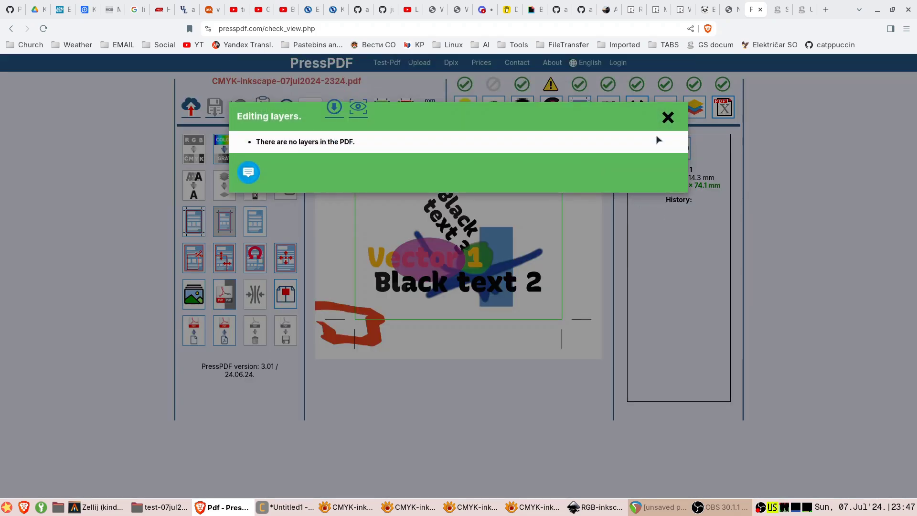
pyautogui.click(668, 118)
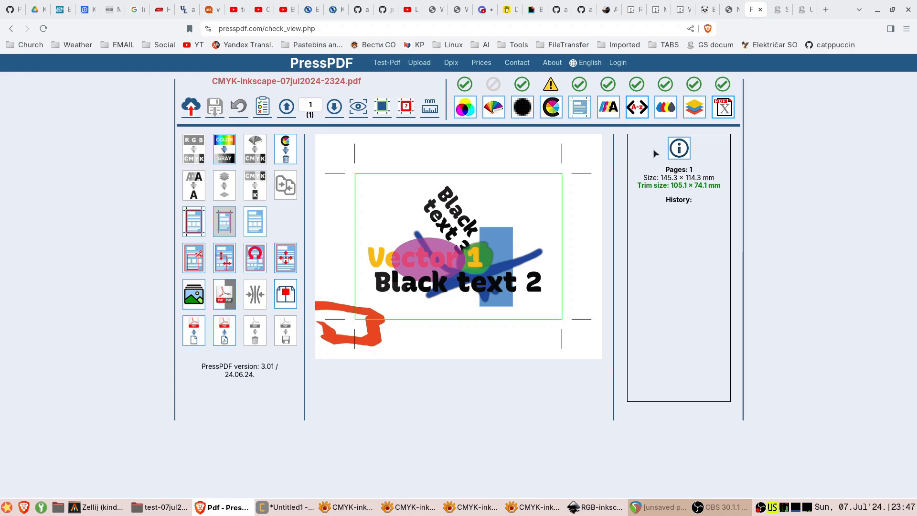
pyautogui.click(668, 115)
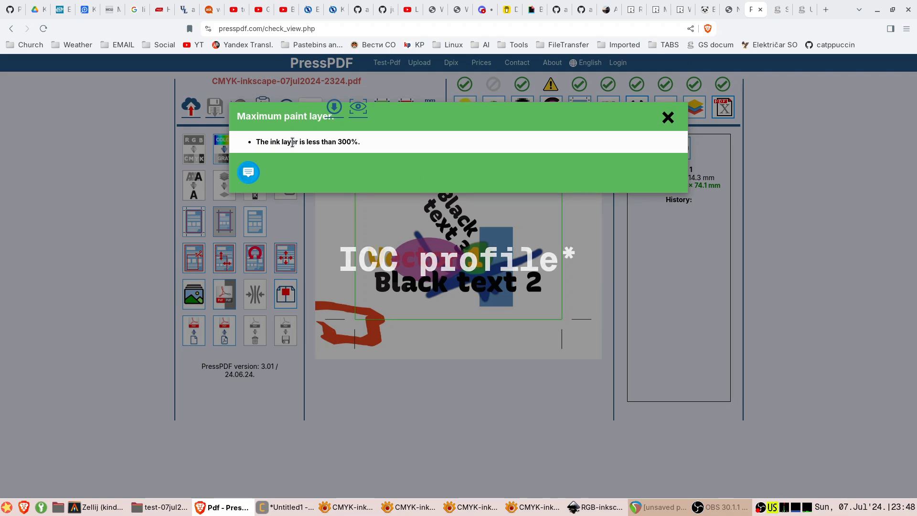
pyautogui.click(668, 117)
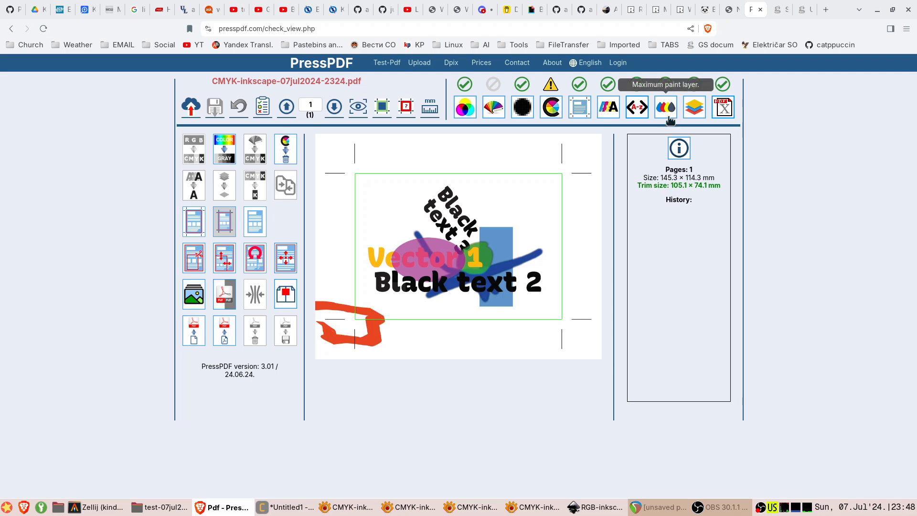
# View the PressPDF results for embedded letters and for black-CMYK letters and graphics
pyautogui.click(636, 109)
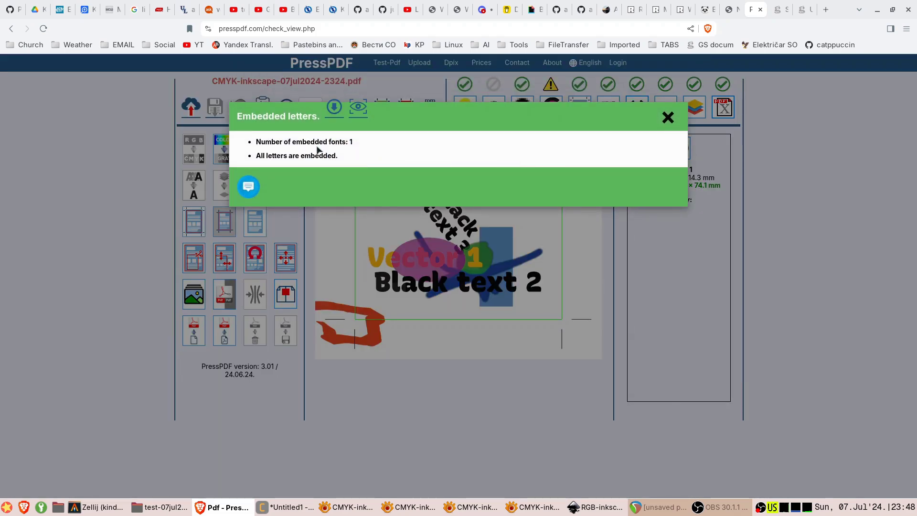
pyautogui.click(667, 117)
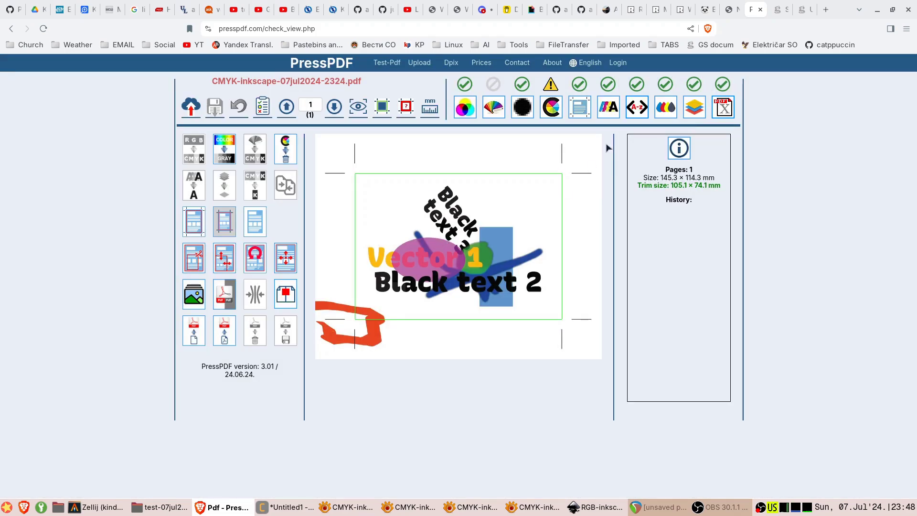
pyautogui.click(612, 114)
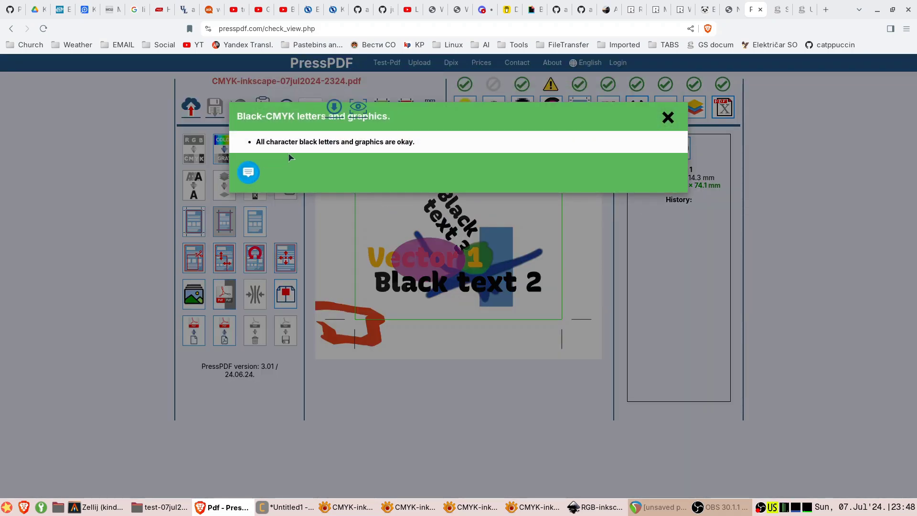
pyautogui.click(668, 118)
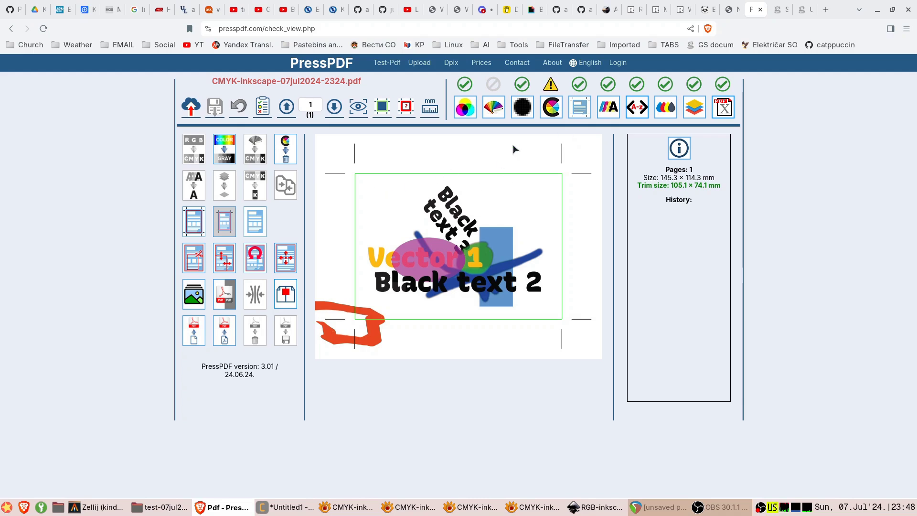
# View the PressPDF result for the PDF cut size and open the embedded ICC profiles result
pyautogui.click(580, 111)
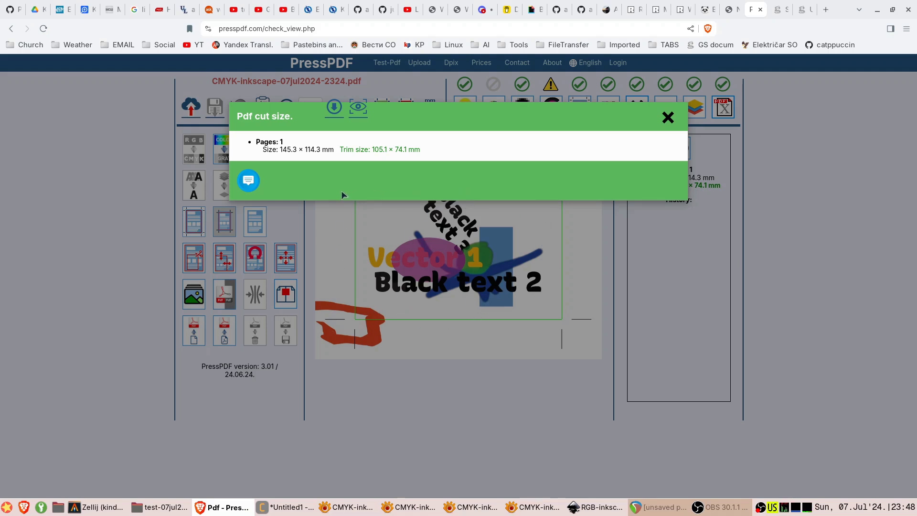
pyautogui.click(668, 118)
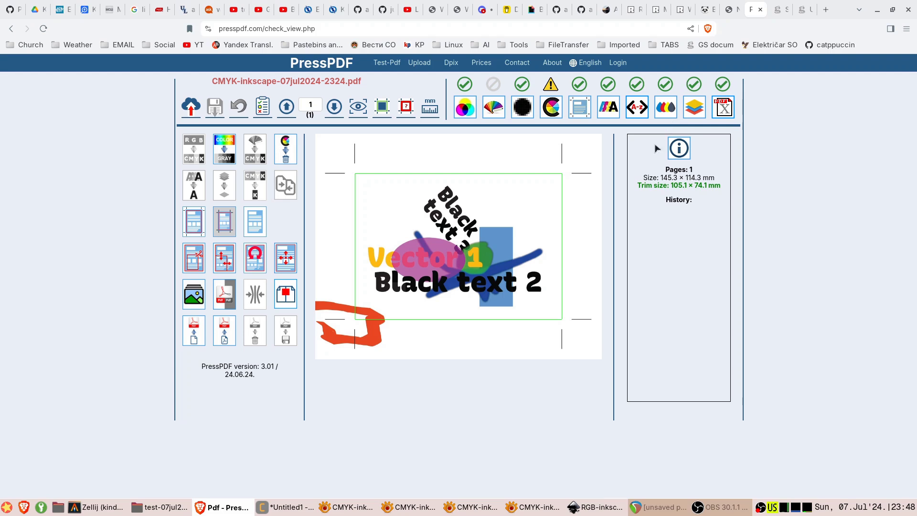
pyautogui.click(552, 108)
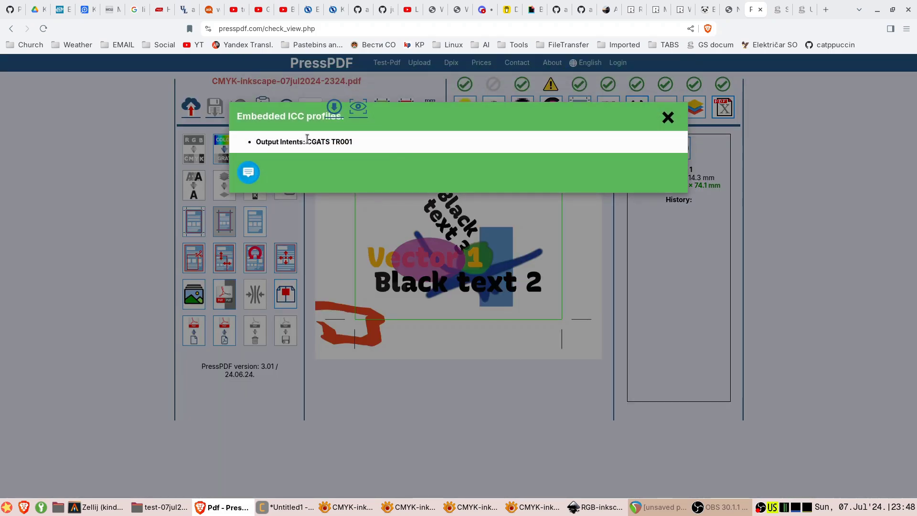
# Highlight the output intent in the embedded ICC profiles result and view the PressPDF results for image resolution and PDF colorspace
pyautogui.moveTo(307, 138); pyautogui.dragTo(359, 143)
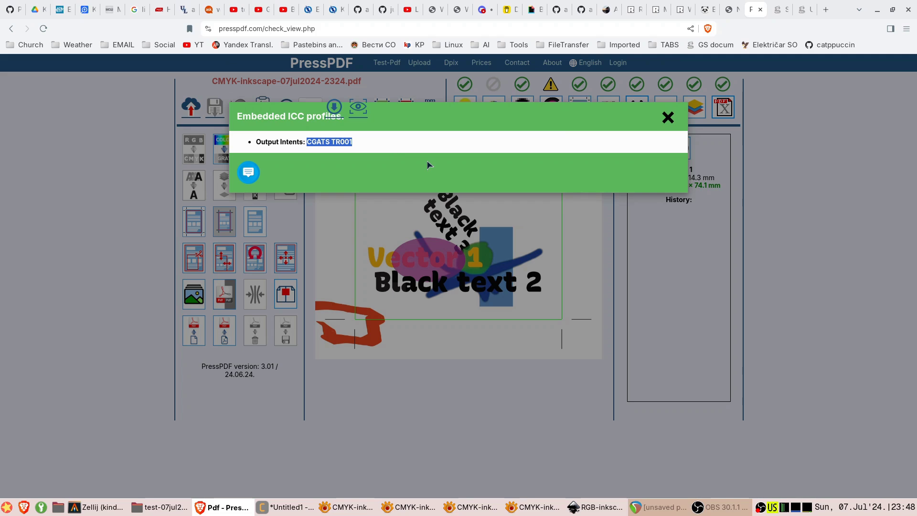
pyautogui.click(668, 117)
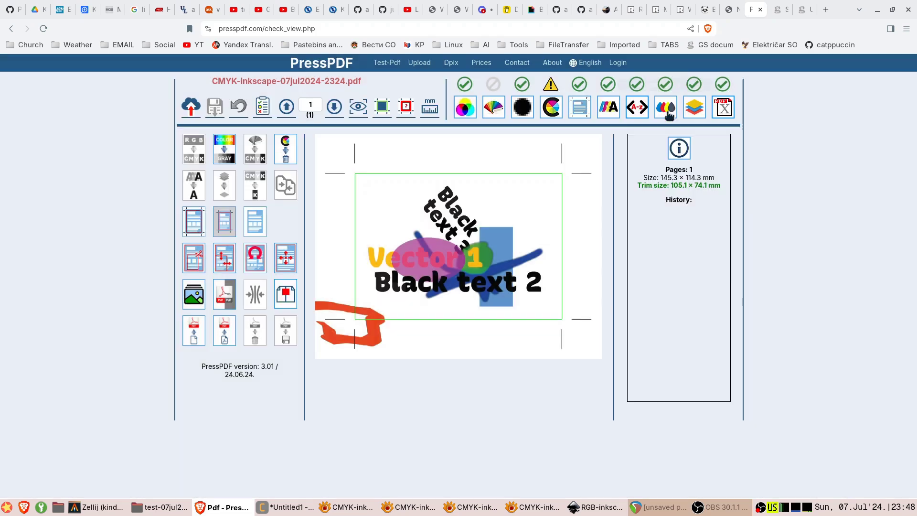
pyautogui.click(522, 110)
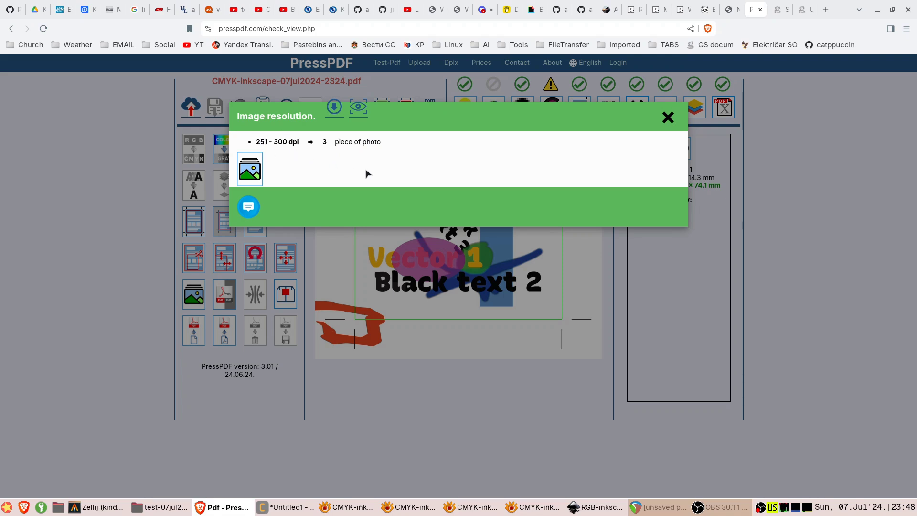
pyautogui.click(668, 117)
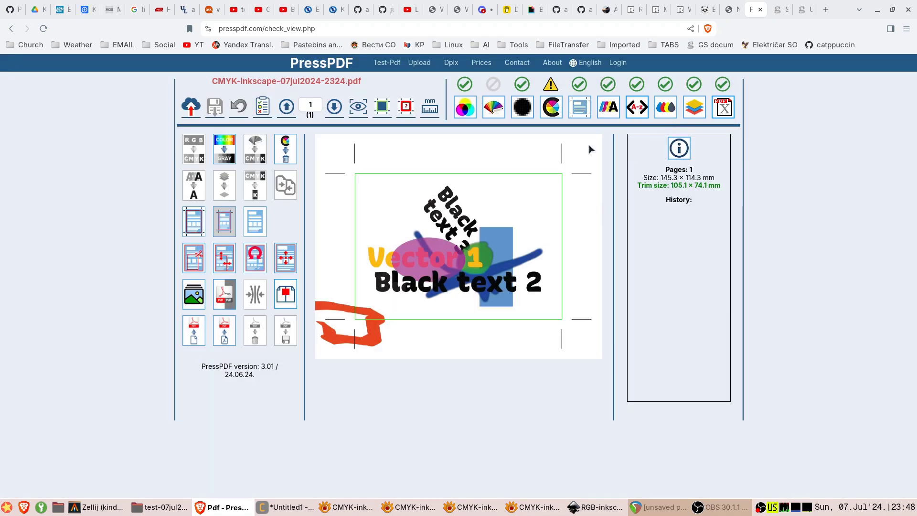
pyautogui.click(466, 110)
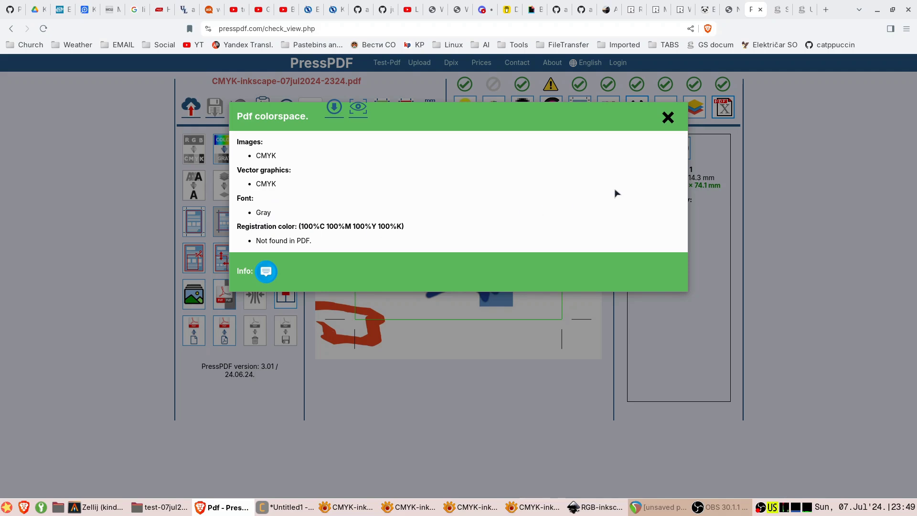
pyautogui.click(667, 118)
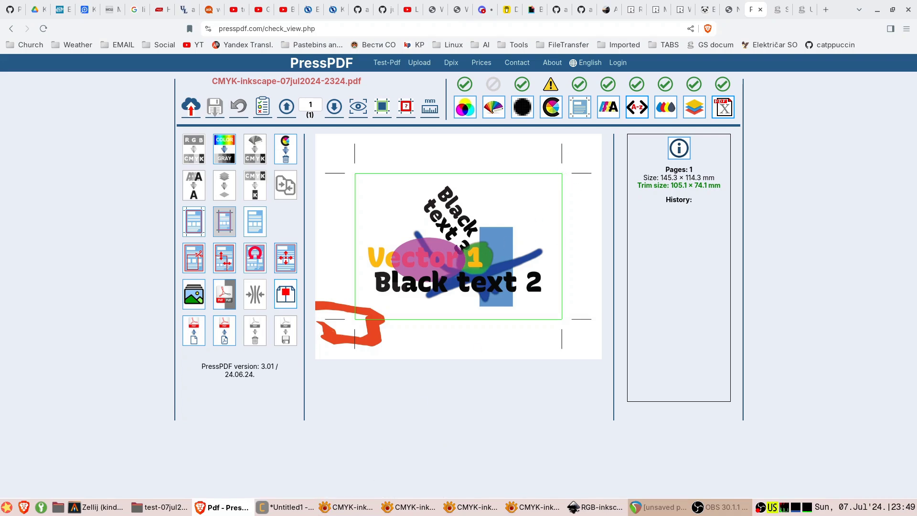
# Switch to CudaText and highlight the Ghostscript tiffsep command on lines 17 to 19
pyautogui.click(328, 511)
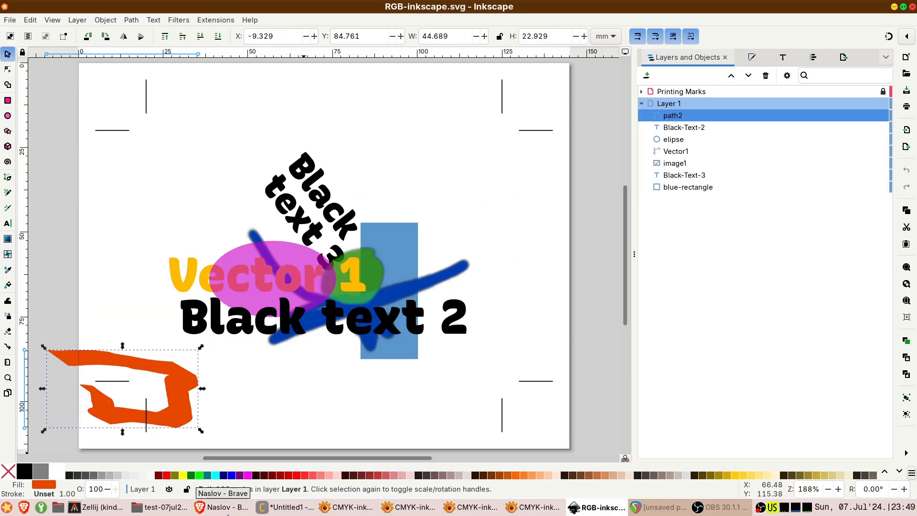
pyautogui.click(335, 510)
pyautogui.click(301, 509)
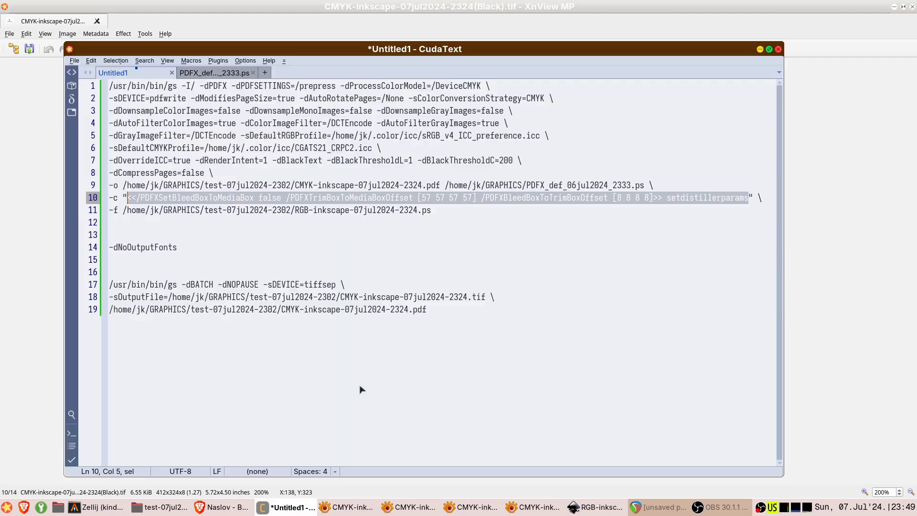
pyautogui.moveTo(471, 319); pyautogui.dragTo(103, 284)
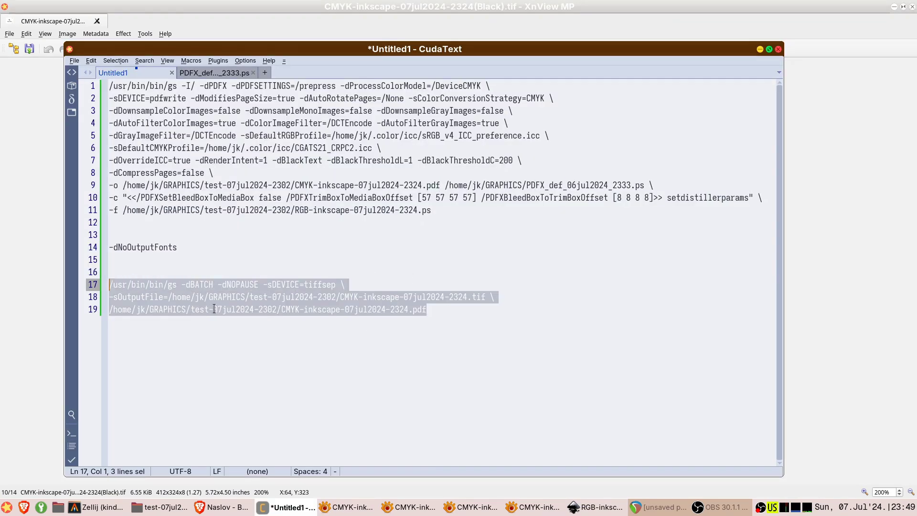
pyautogui.click(214, 309)
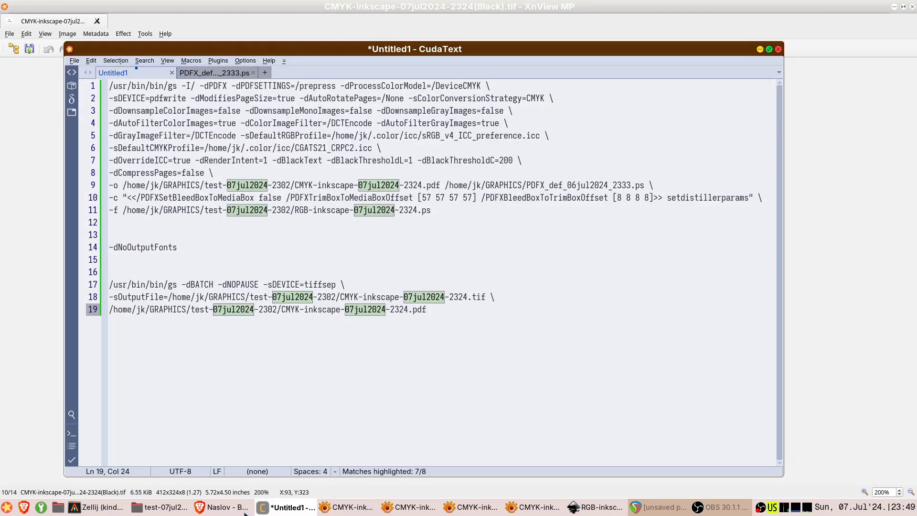
# Open CMYK-inkscape-07jul2024-2324.tif from the test-07jul2024-2302 folder in XnView MP at 200% and place its window entry before the separations
pyautogui.click(179, 510)
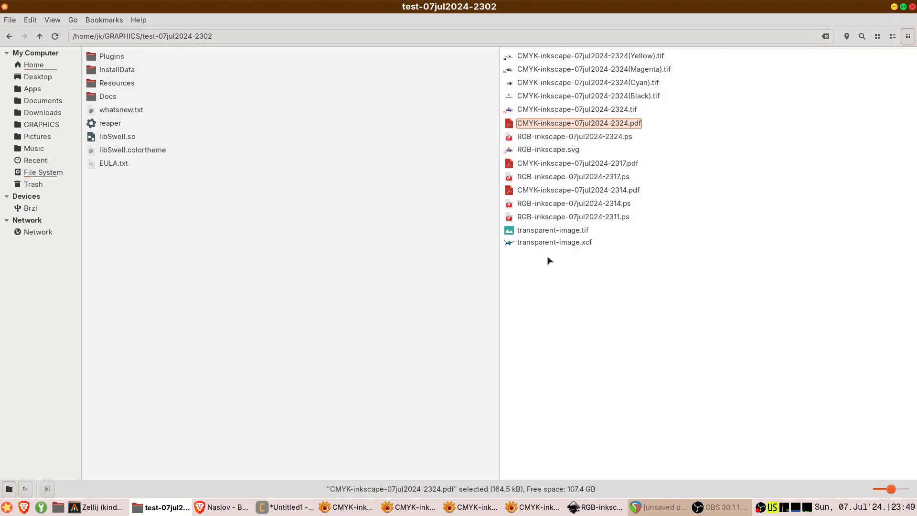
pyautogui.click(576, 110)
pyautogui.doubleClick(576, 109)
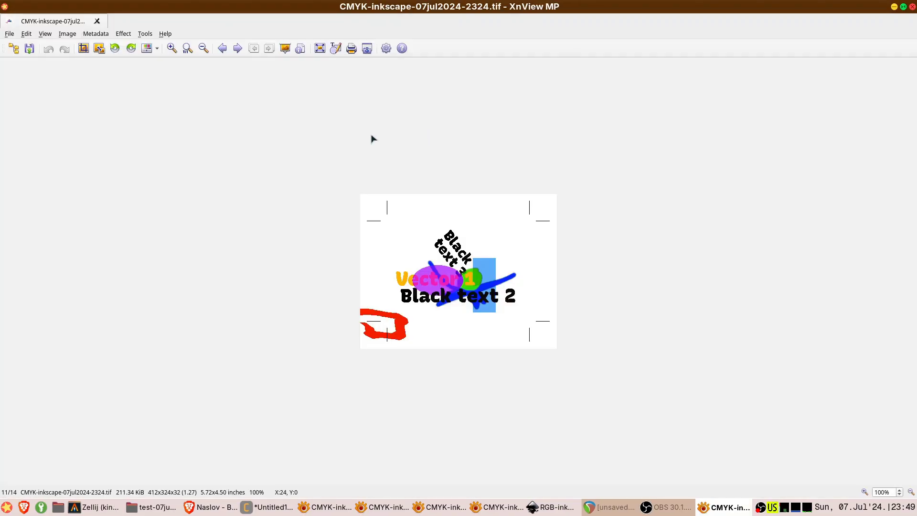
pyautogui.click(175, 50)
pyautogui.click(175, 49)
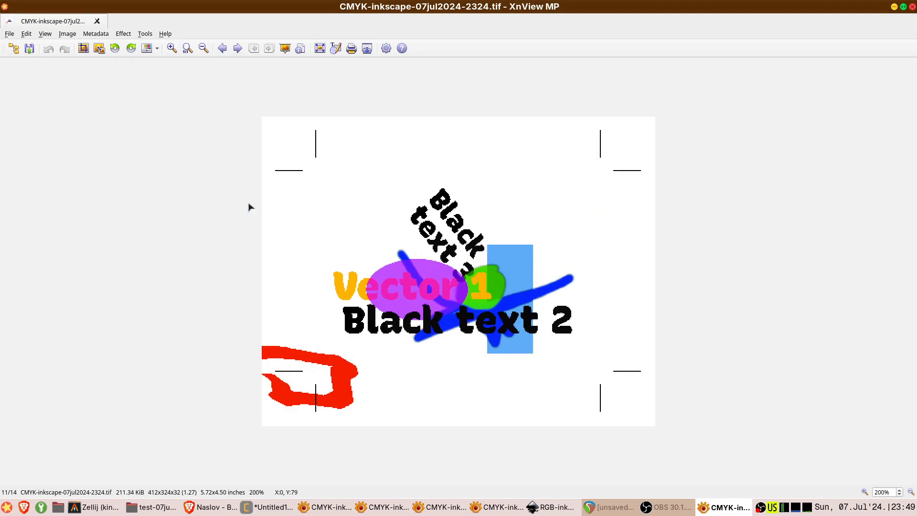
pyautogui.moveTo(724, 508); pyautogui.dragTo(352, 514)
# View the Black and Cyan separation TIFFs and select the magenta ellipse in the Inkscape drawing for comparison
pyautogui.click(380, 507)
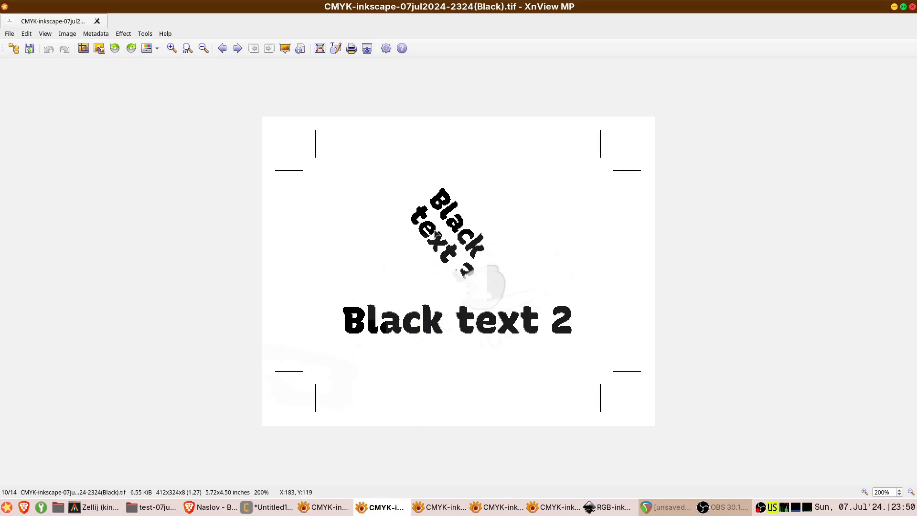
pyautogui.click(435, 506)
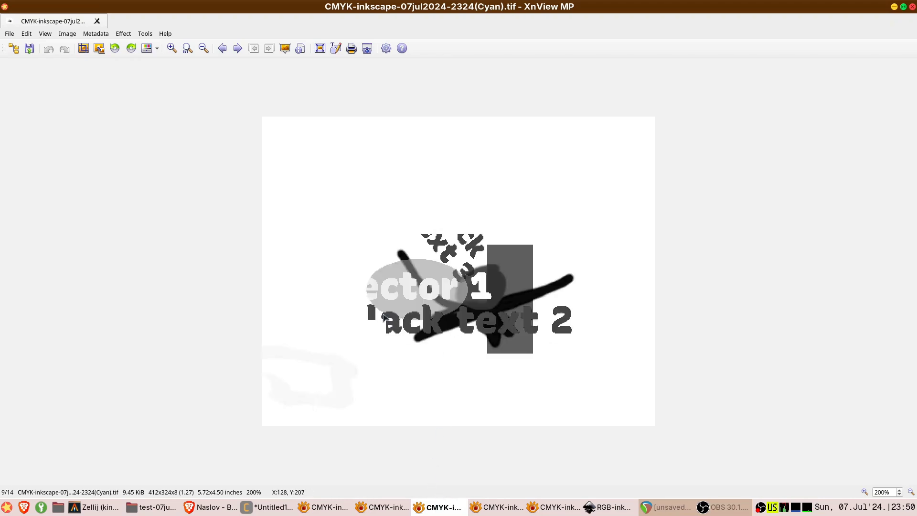
pyautogui.hotkey('alt', 'Tab')
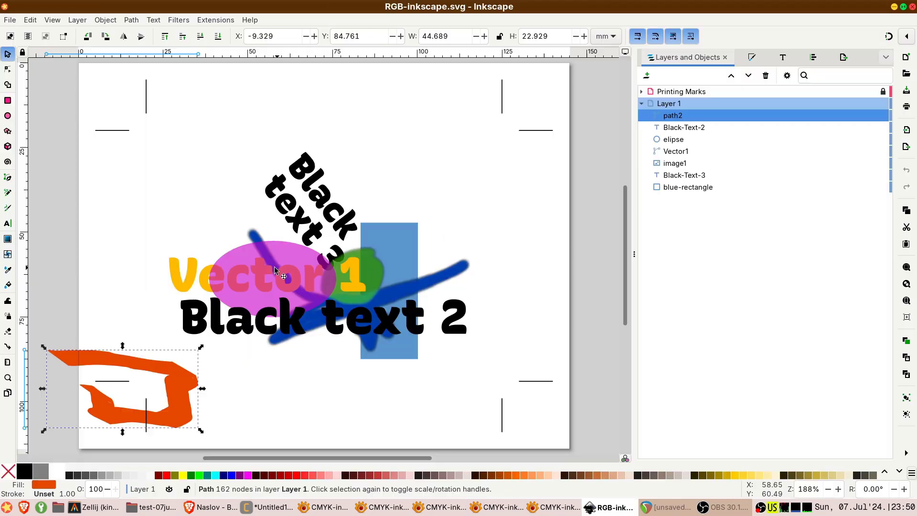
pyautogui.click(248, 264)
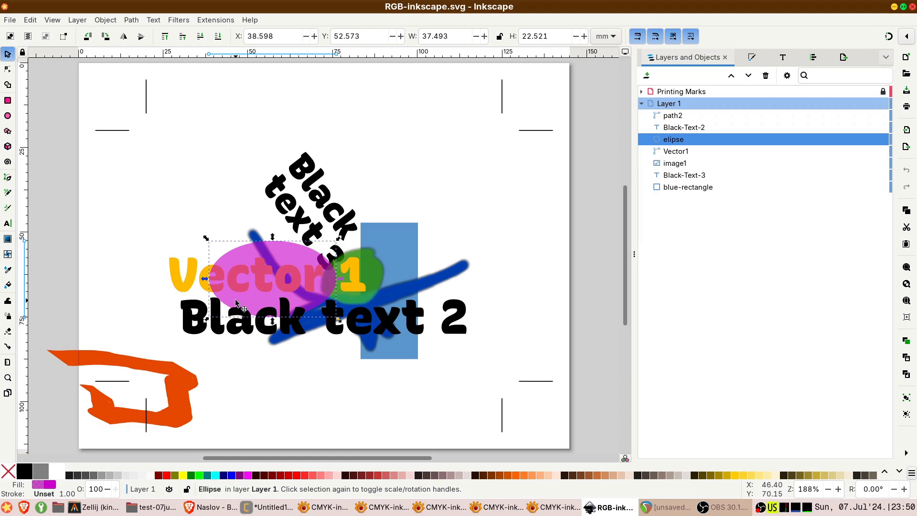
# Compare the Black and Cyan separations with the Inkscape drawing, selecting the embedded image1 object there
pyautogui.click(380, 507)
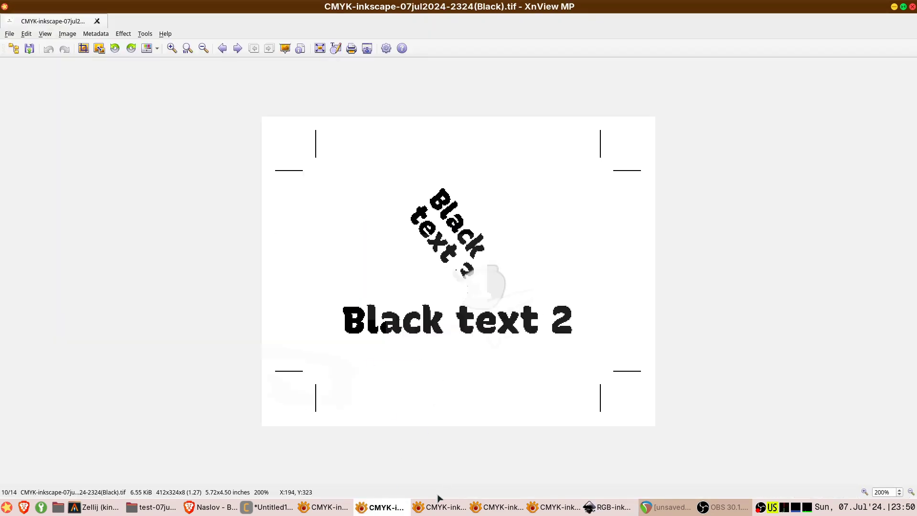
pyautogui.click(339, 511)
pyautogui.click(437, 512)
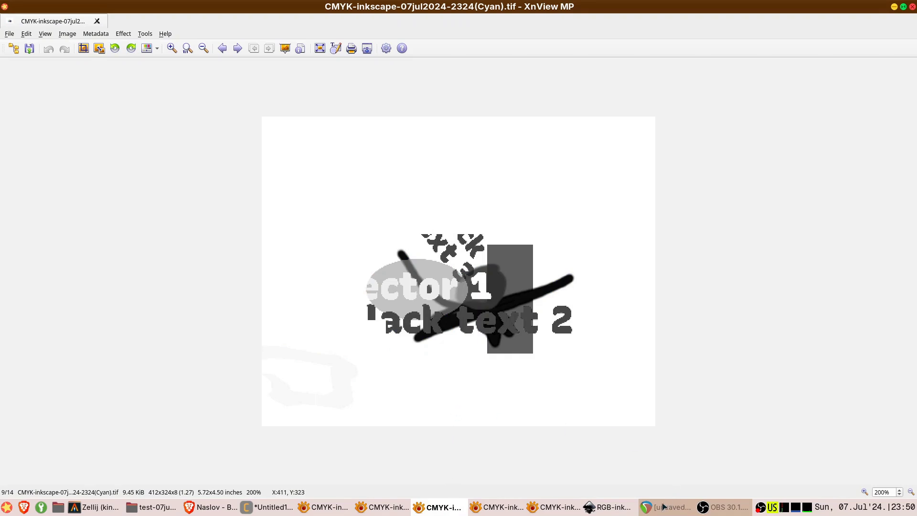
pyautogui.click(613, 511)
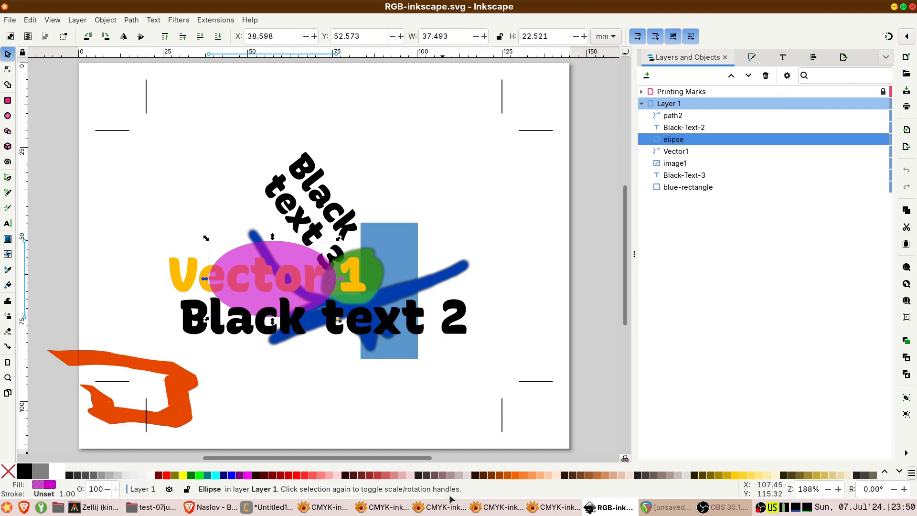
pyautogui.click(442, 509)
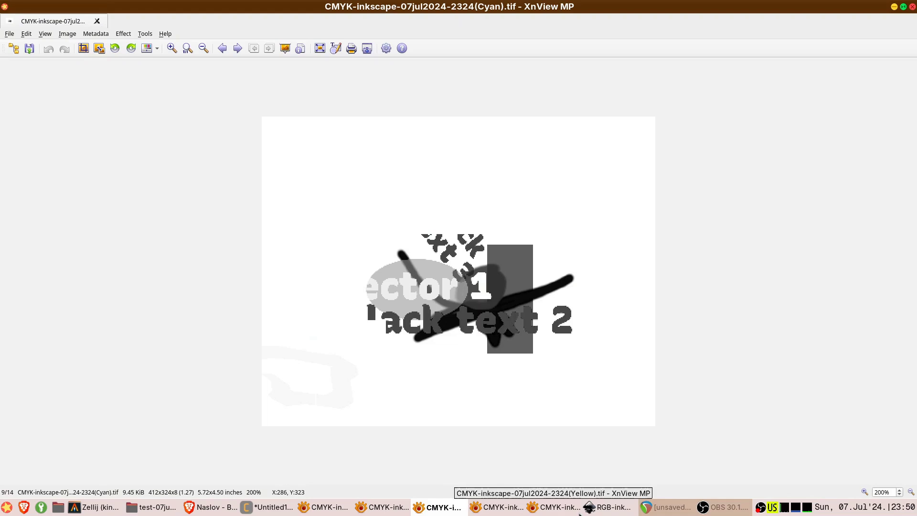
pyautogui.click(606, 508)
pyautogui.click(675, 164)
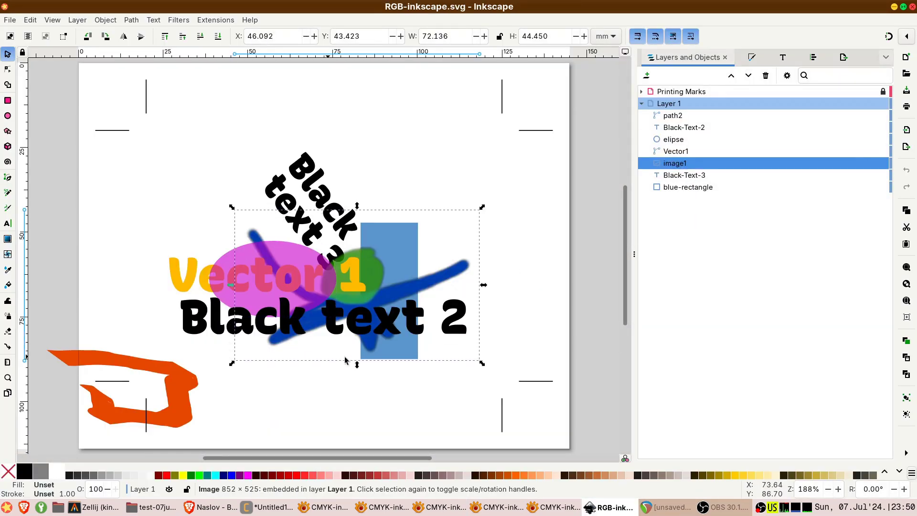
pyautogui.hotkey('alt', 'Tab')
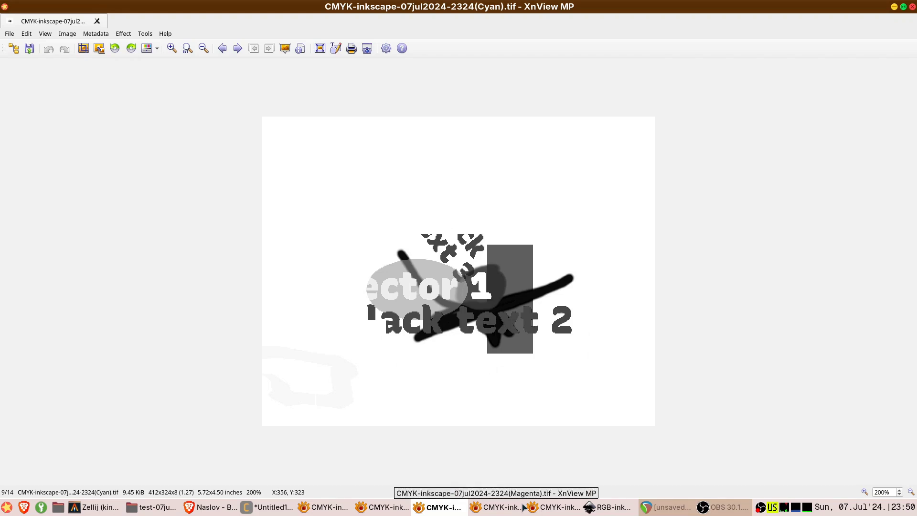
# View the Magenta and Yellow separations, and compare the composite TIFF with the Black and Cyan separations
pyautogui.click(502, 507)
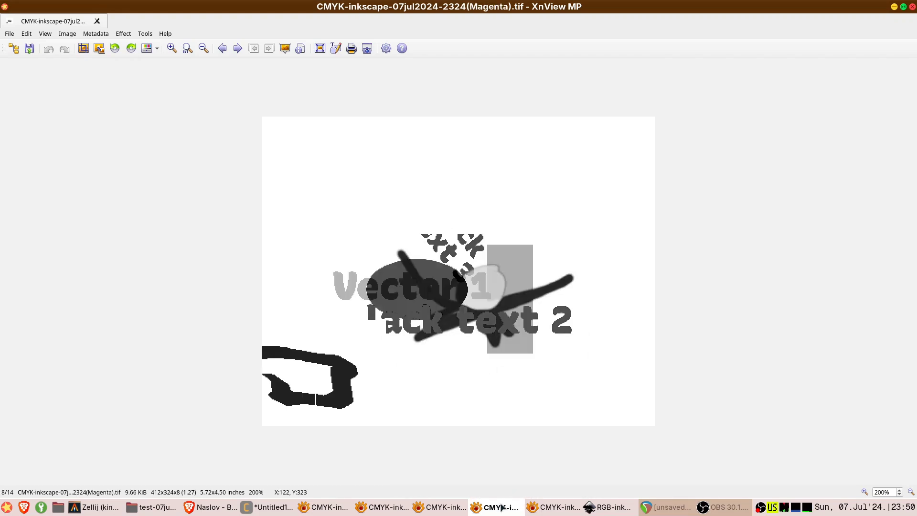
pyautogui.click(554, 507)
pyautogui.click(315, 513)
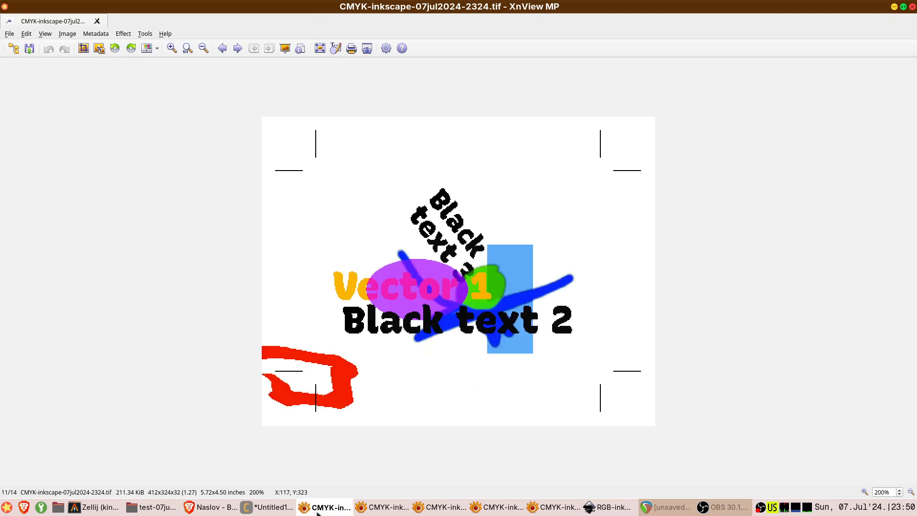
pyautogui.click(358, 510)
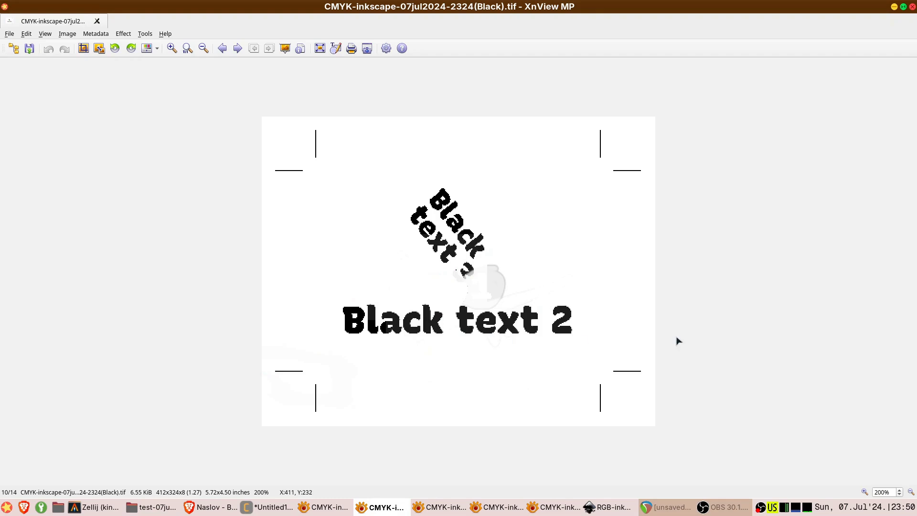
pyautogui.click(424, 509)
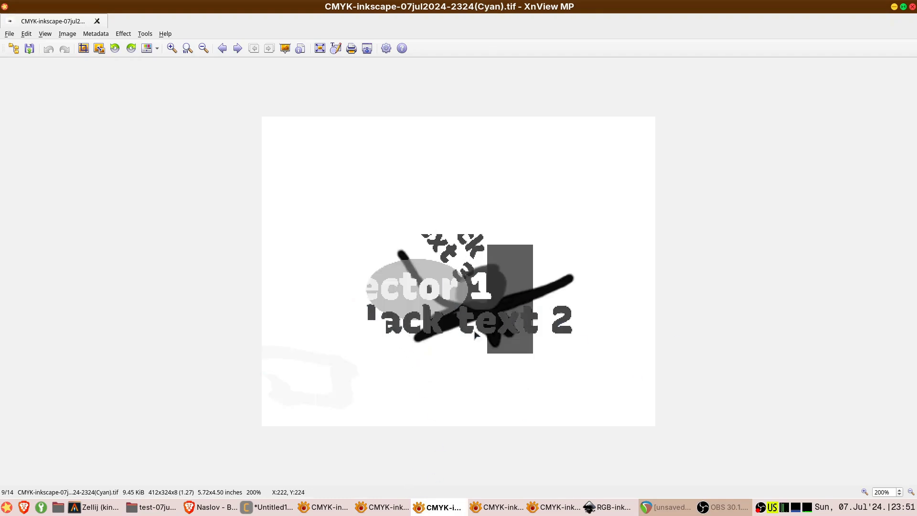
# Switch to CMYK-inkscape-07jul2024-2324.pdf in Brave and test that Black text 3 and Black text 2 can be selected as text
pyautogui.click(213, 507)
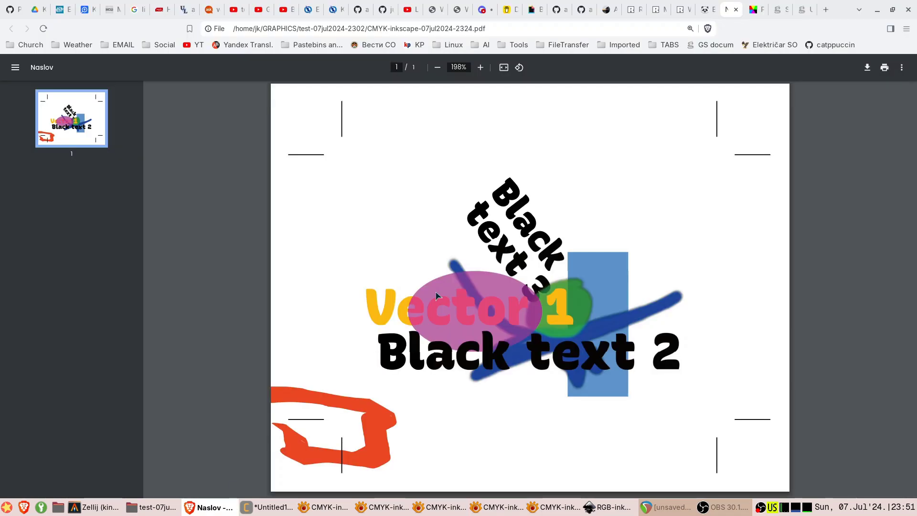
pyautogui.moveTo(512, 198); pyautogui.dragTo(557, 290)
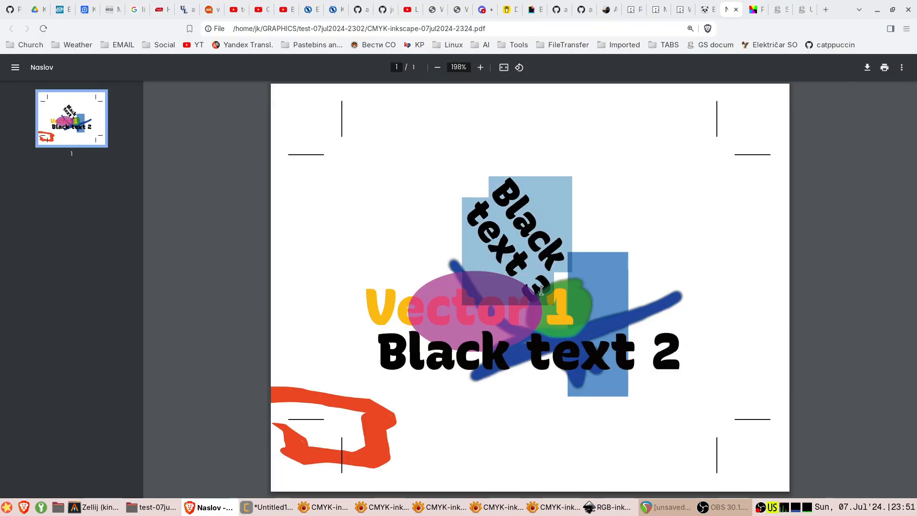
pyautogui.moveTo(383, 353); pyautogui.dragTo(456, 355)
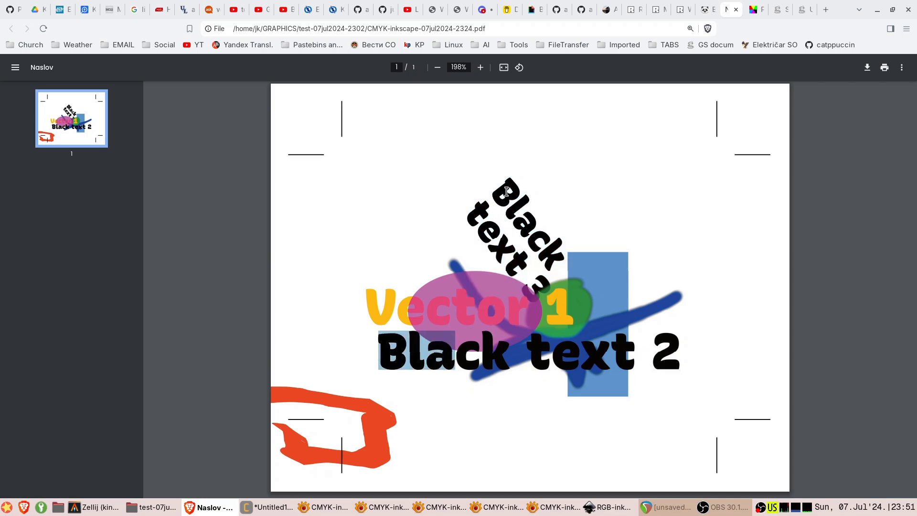
pyautogui.moveTo(507, 192); pyautogui.dragTo(548, 297)
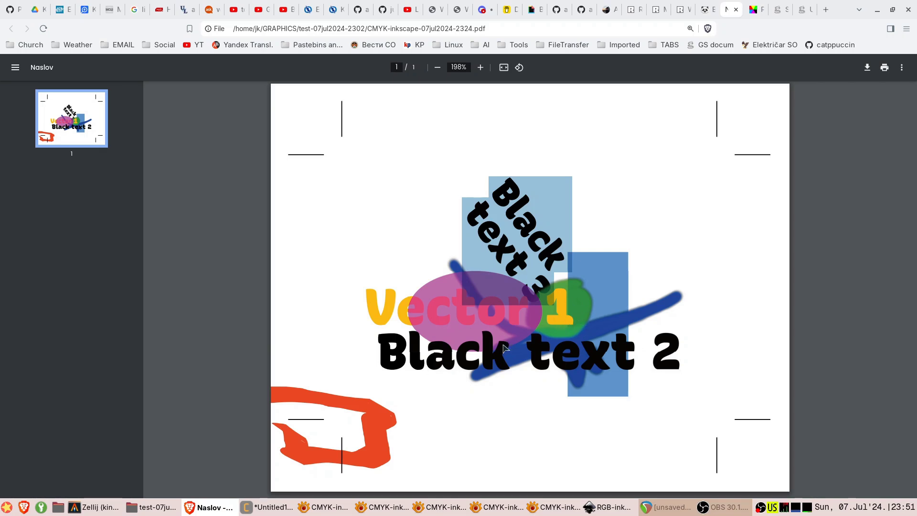
pyautogui.moveTo(381, 356); pyautogui.dragTo(449, 356)
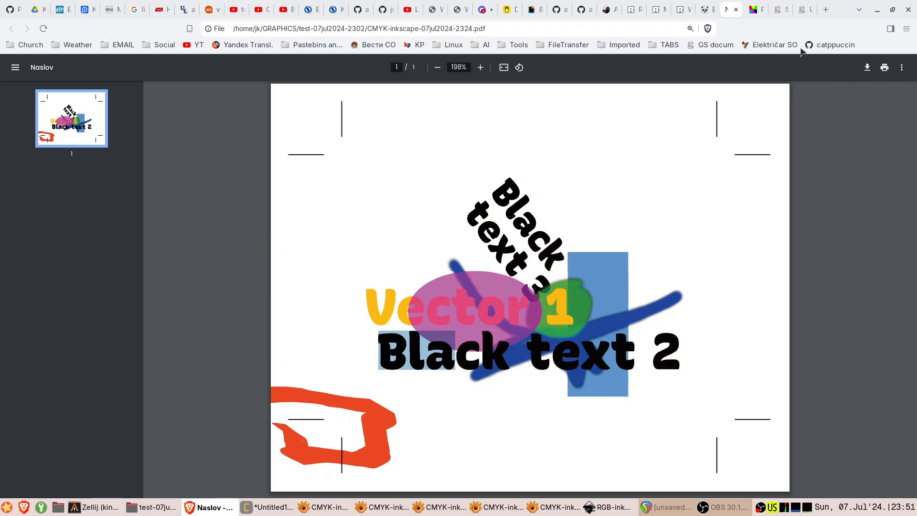
# Check the PressPDF page in Brave and run pdfinfo -box -f 1 -l 3 on CMYK-inkscape-07jul2024-2324.pdf in the Zellij terminal
pyautogui.click(752, 13)
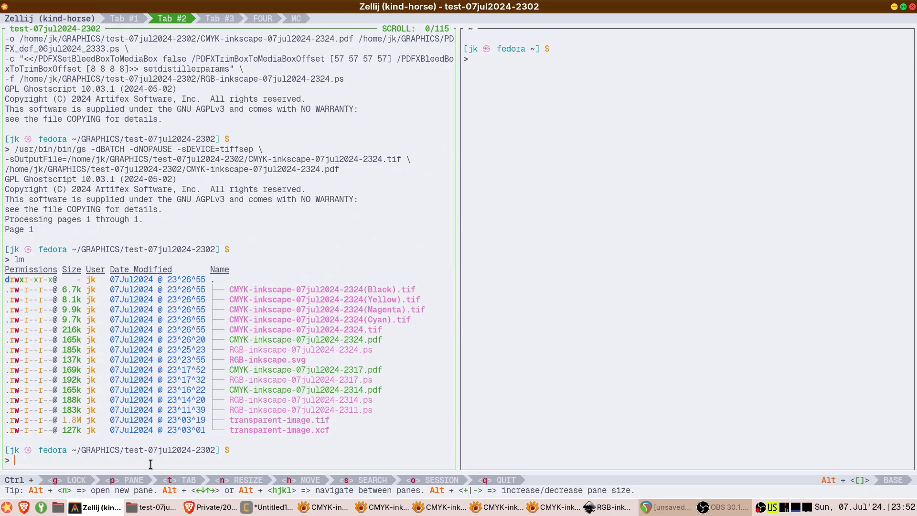
pyautogui.write('pdfinfo -box -f 1 -l 3')
pyautogui.moveTo(232, 341); pyautogui.dragTo(384, 342)
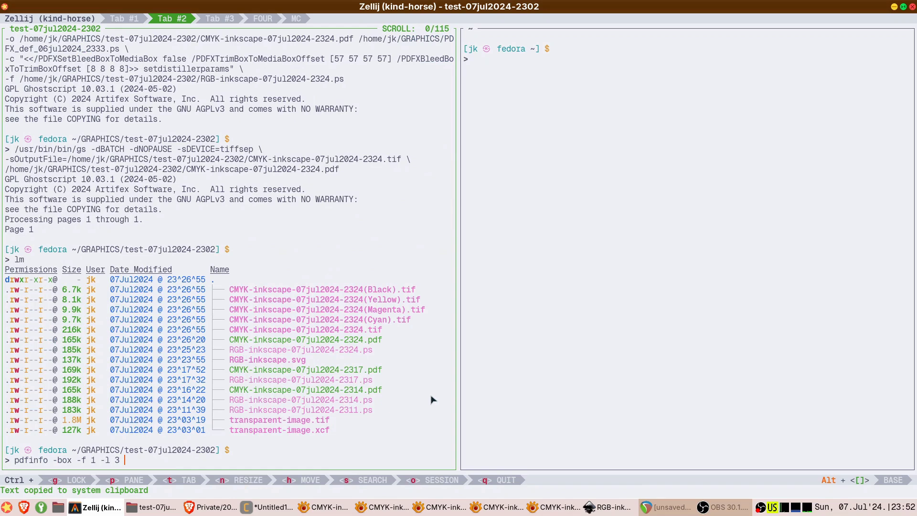
pyautogui.write('CMYK-inkscape-07jul2024-2324.pdf')
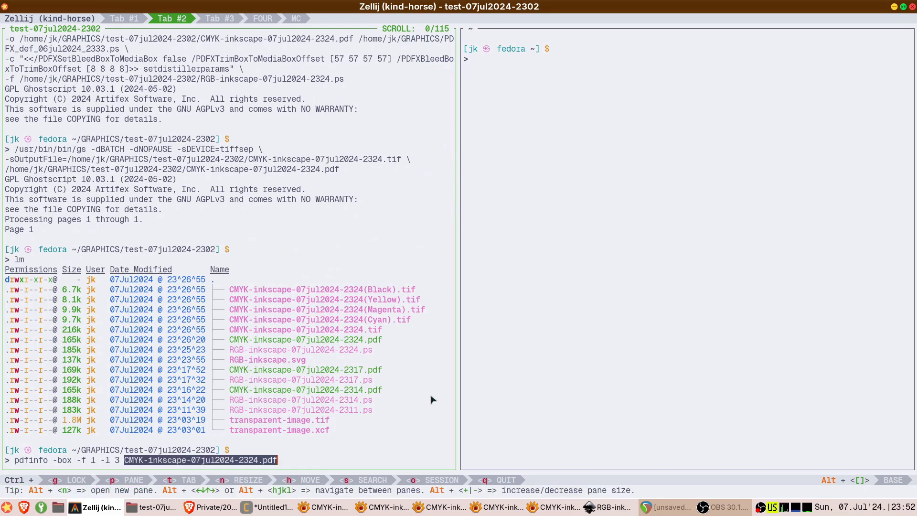
pyautogui.press('Return')
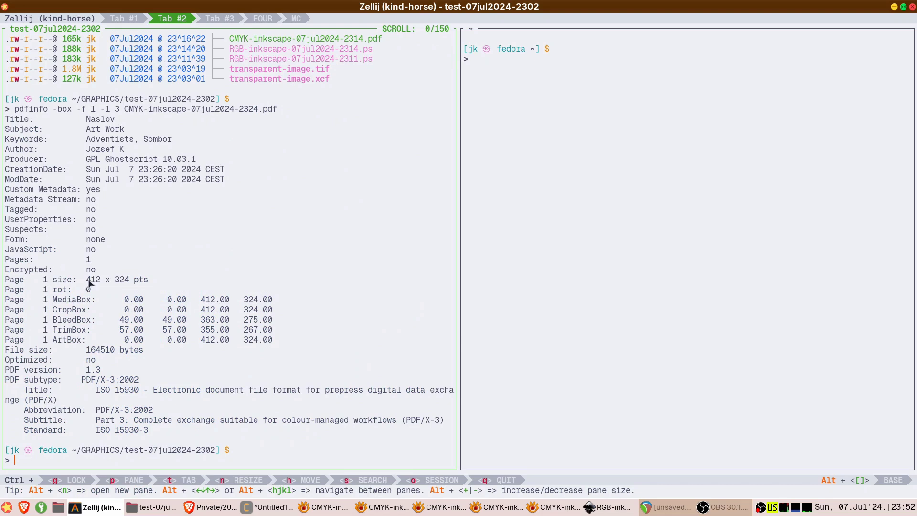
# Examine the page size, BleedBox and TrimBox lines in the pdfinfo output, and compare them with the PressPDF check in Brave
pyautogui.moveTo(89, 283); pyautogui.dragTo(136, 282)
pyautogui.moveTo(119, 321); pyautogui.dragTo(286, 323)
pyautogui.moveTo(52, 330); pyautogui.dragTo(277, 332)
pyautogui.click(206, 513)
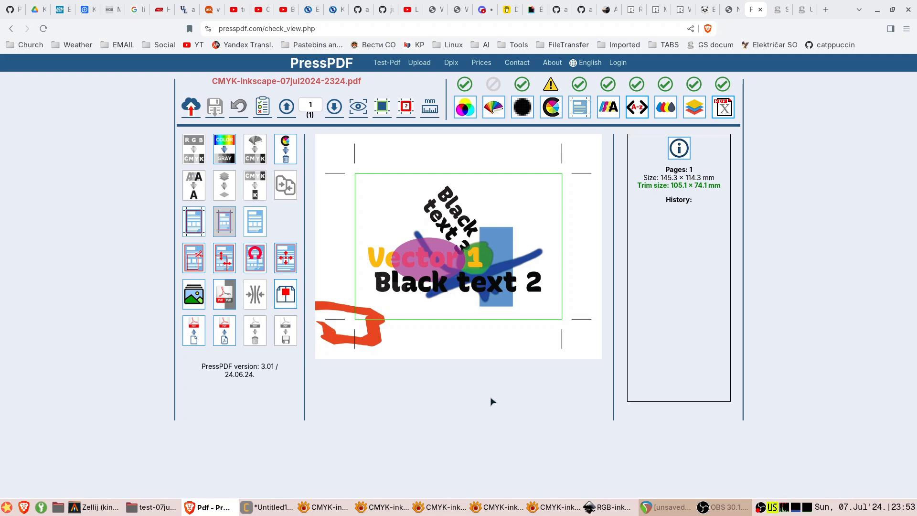
# Switch to the Ghostscript command in CudaText and highlight the -dRenderIntent=1 option and the -sDefaultCMYKProfile path to CGATS21_CRPC2.icc
pyautogui.click(267, 507)
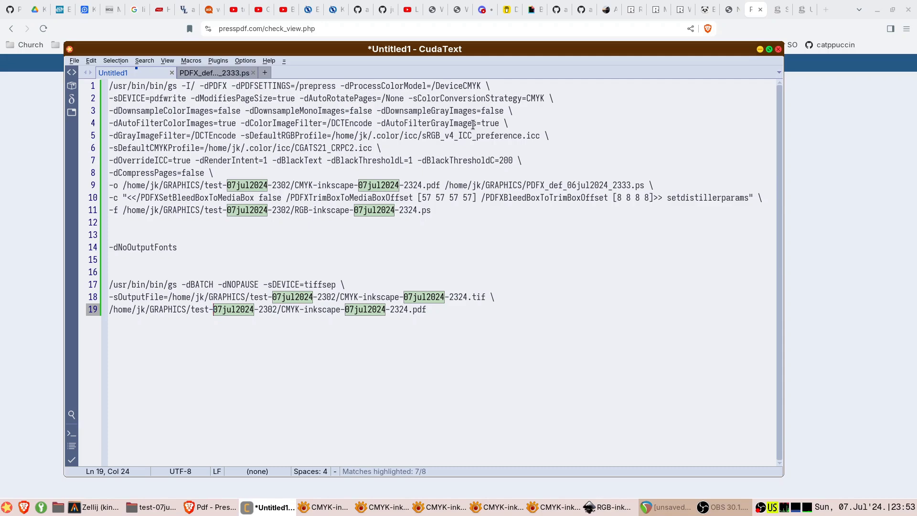
pyautogui.moveTo(267, 163); pyautogui.dragTo(199, 167)
pyautogui.click(218, 163)
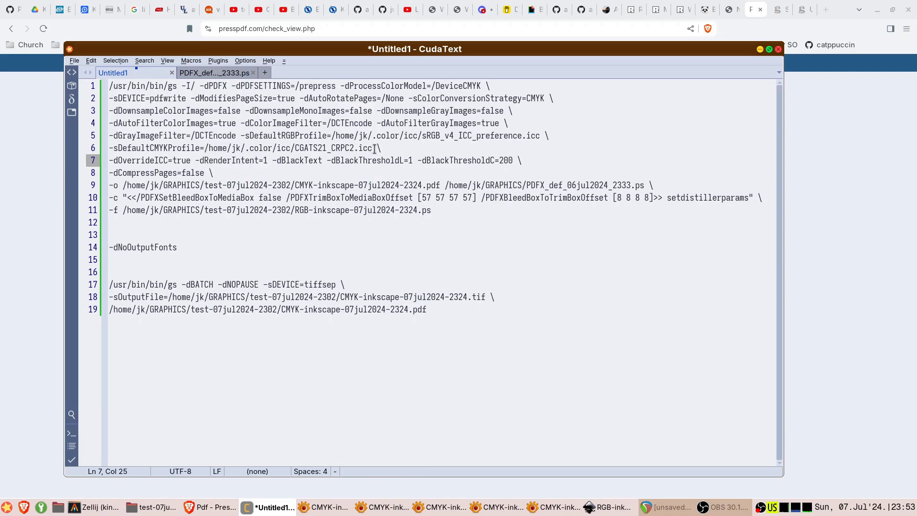
pyautogui.moveTo(376, 149); pyautogui.dragTo(205, 149)
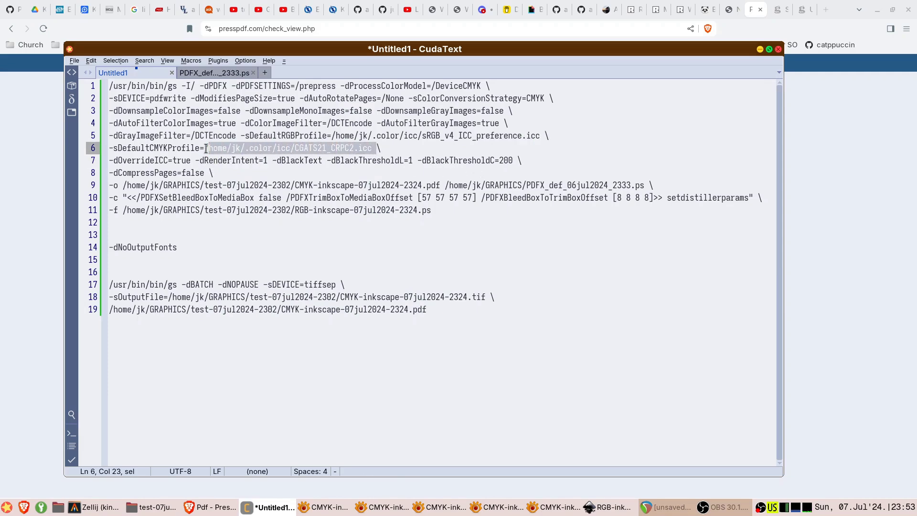
pyautogui.moveTo(365, 149); pyautogui.dragTo(205, 149)
pyautogui.click(285, 160)
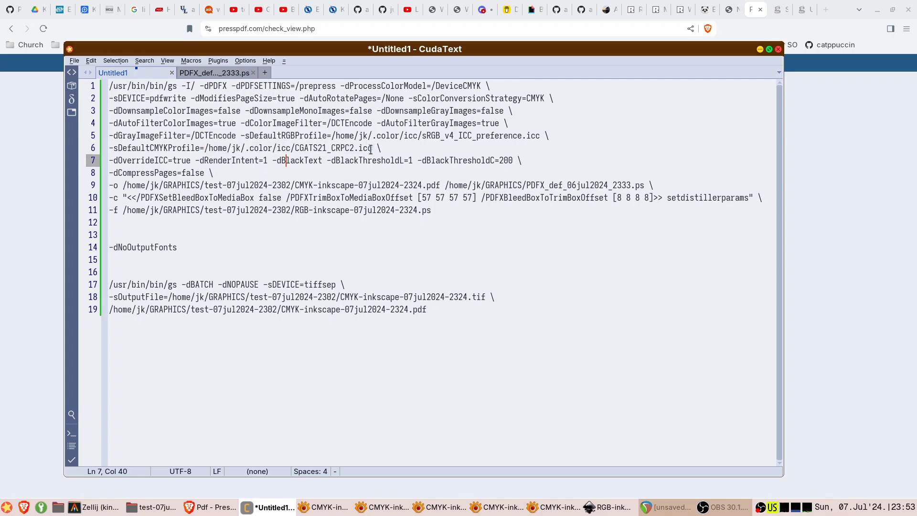
pyautogui.moveTo(372, 149); pyautogui.dragTo(204, 152)
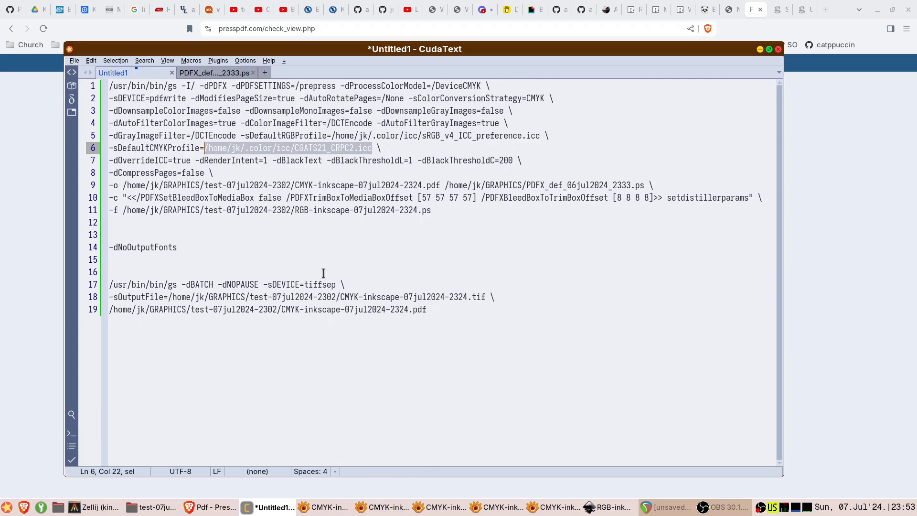